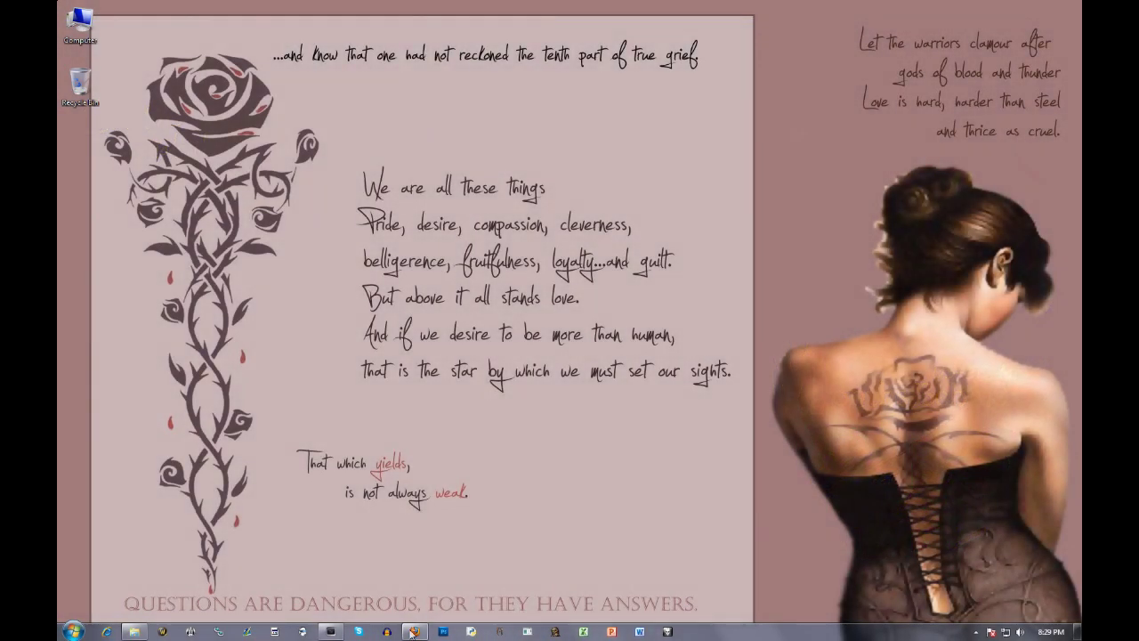
Put Firefox on its start page, dismiss the NYTimes news alert, and restore the browser.
{"action": "left_click", "coordinate": [415, 632]}
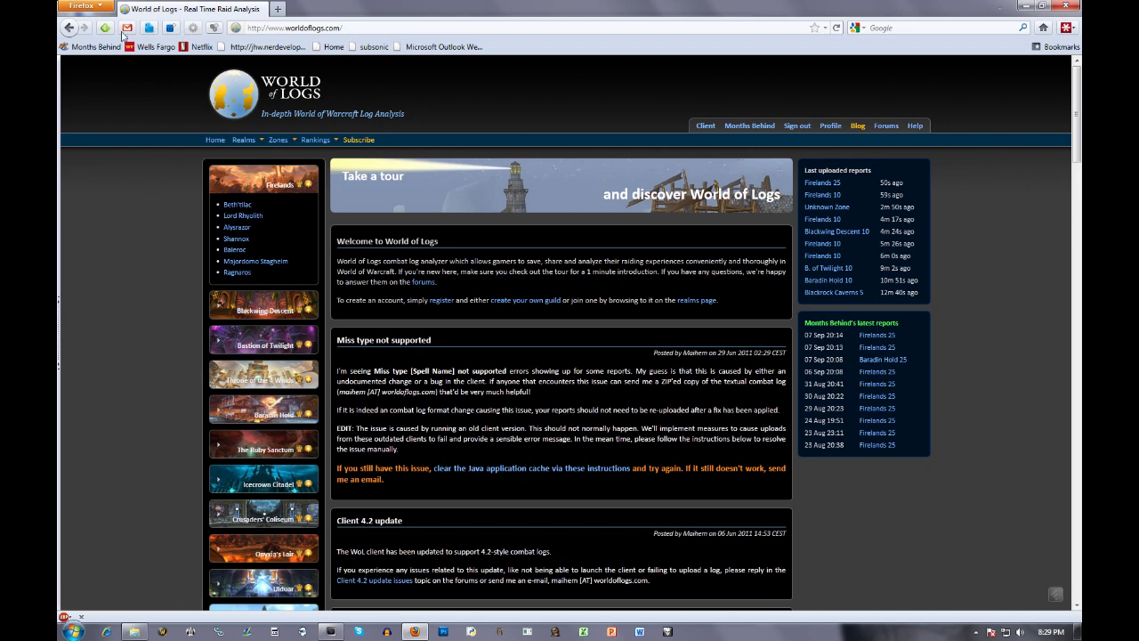
{"action": "left_click", "coordinate": [1045, 28]}
{"action": "left_click", "coordinate": [1022, 7]}
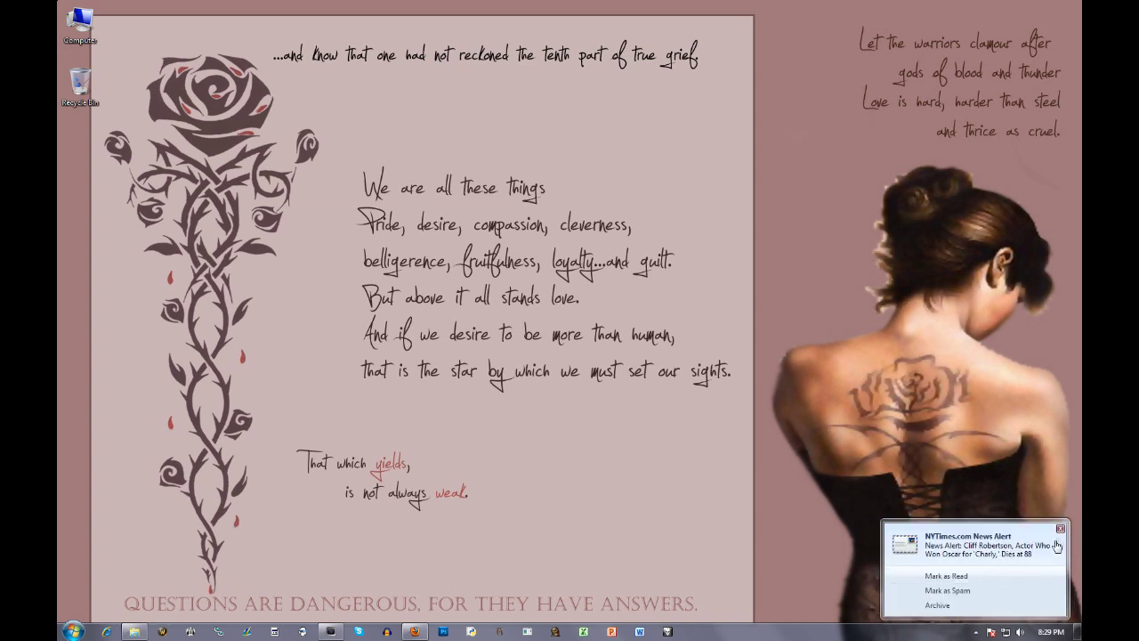
{"action": "left_click", "coordinate": [1063, 529]}
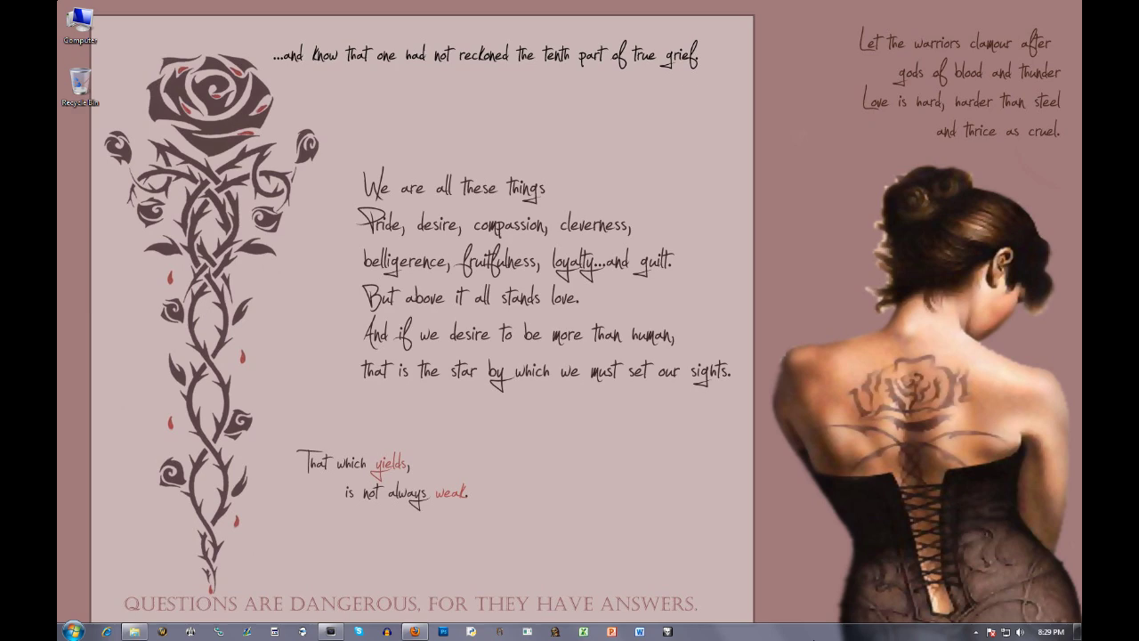
{"action": "left_click", "coordinate": [415, 631]}
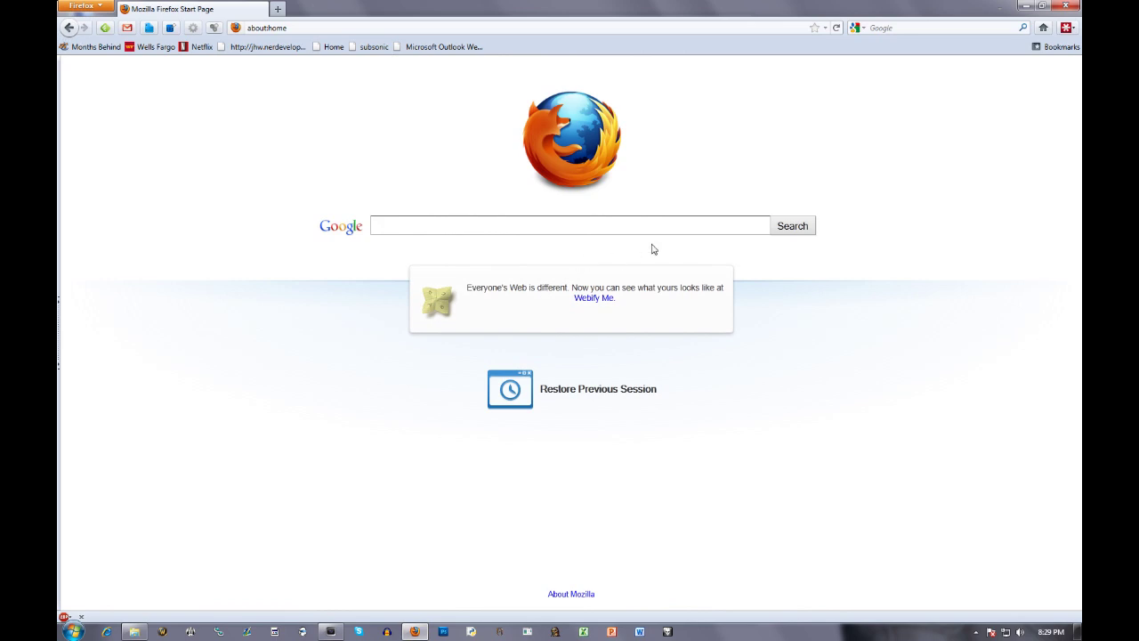
Search Google for 'java download', reach java.com's Download Java for Windows page, then head back to World of Logs.
{"action": "type", "text": "java download"}
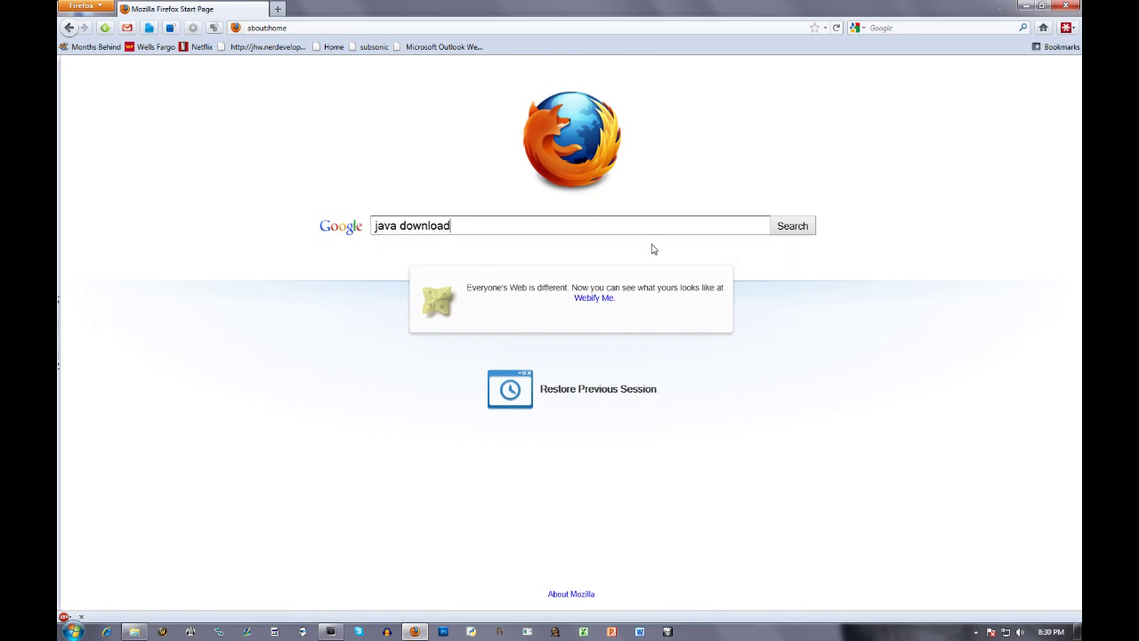
{"action": "key", "text": "Return"}
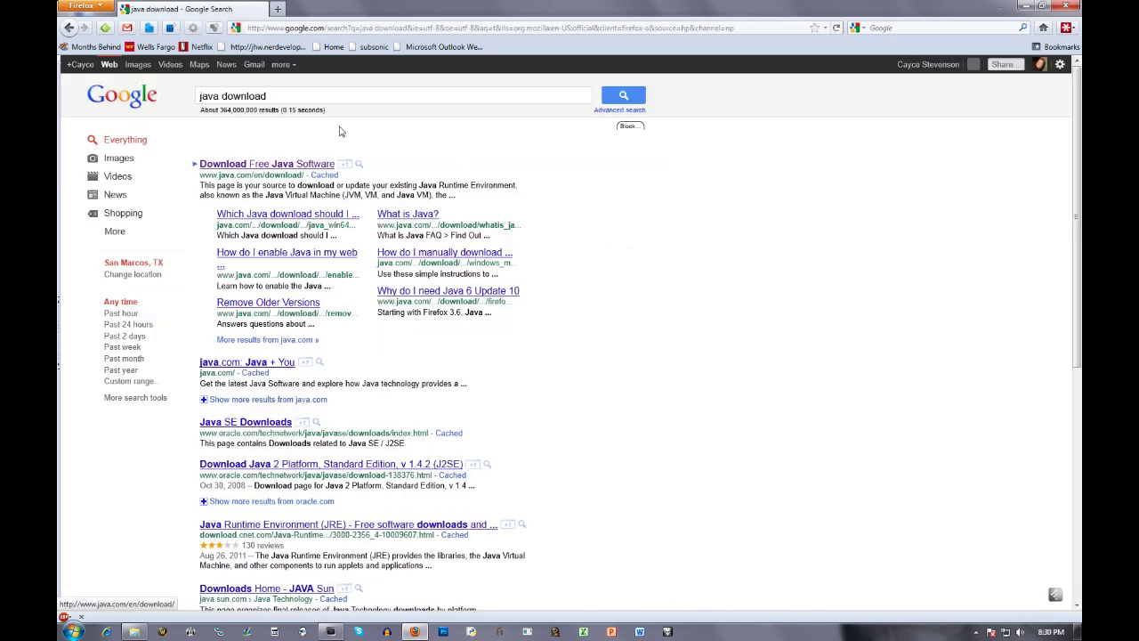
{"action": "left_click", "coordinate": [282, 165]}
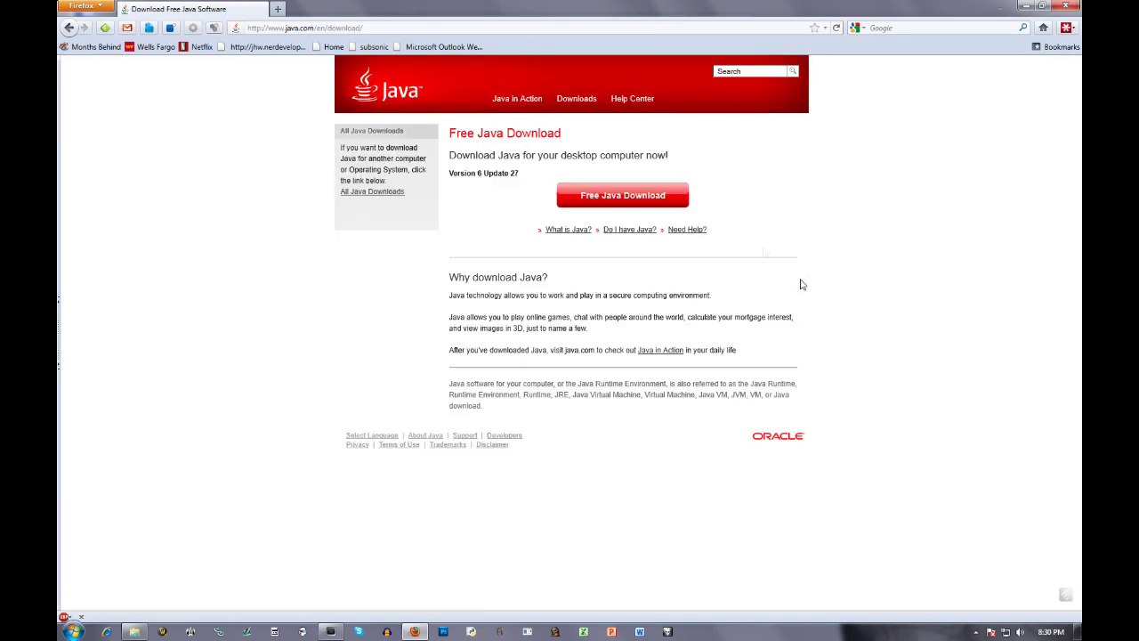
{"action": "left_click", "coordinate": [625, 189]}
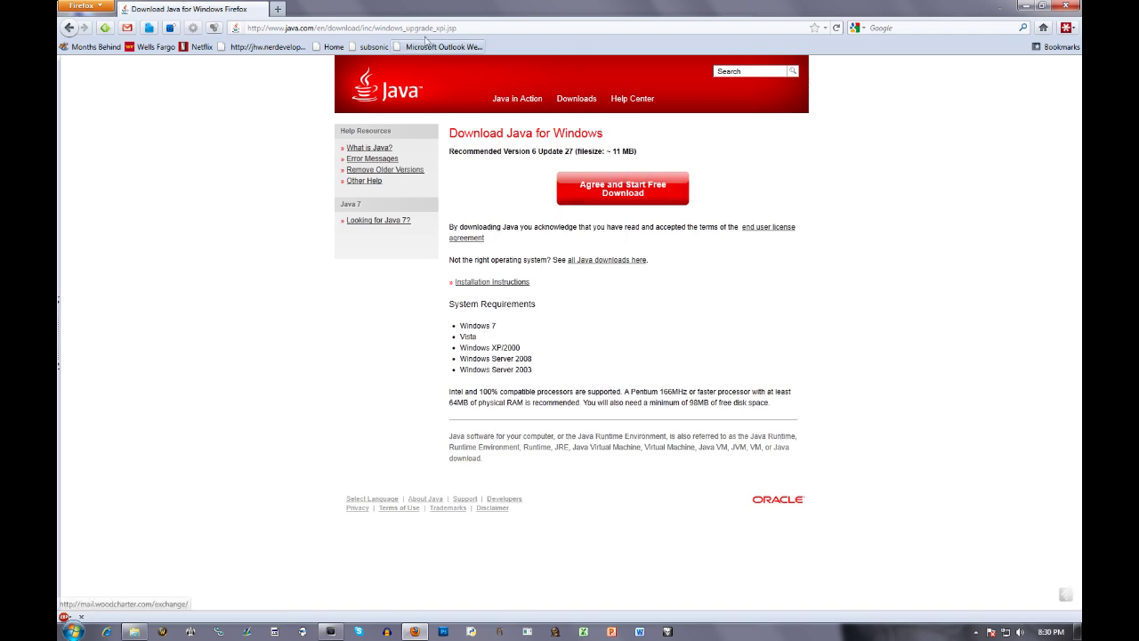
{"action": "left_click", "coordinate": [525, 28]}
{"action": "type", "text": "w"}
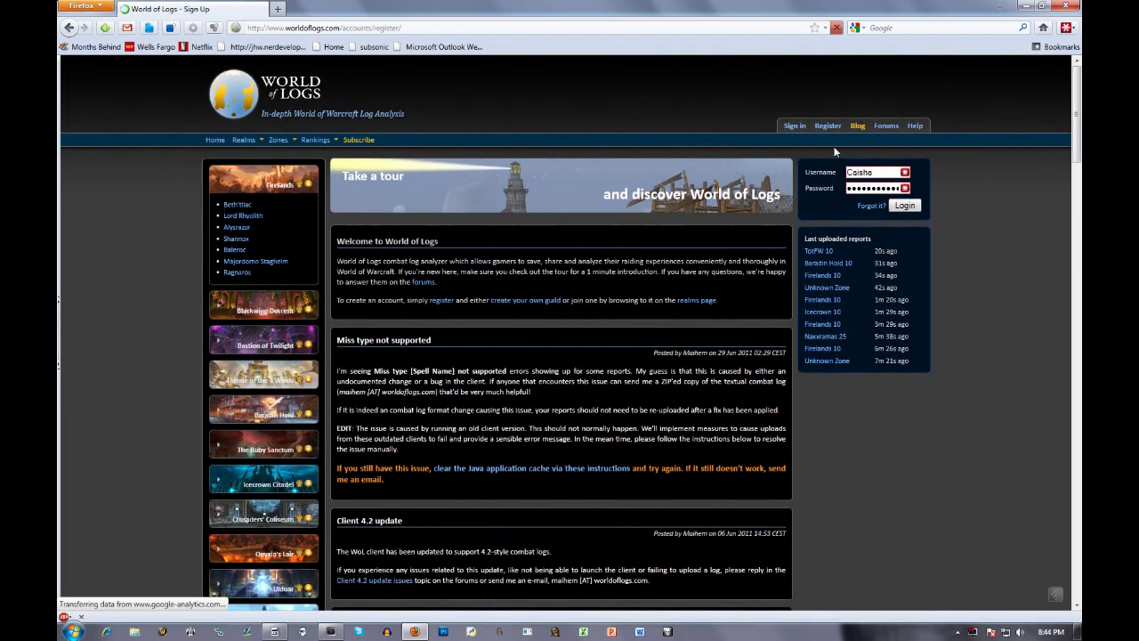
Sign in to the World of Logs account and bring up the Create guild form.
{"action": "left_click", "coordinate": [833, 131]}
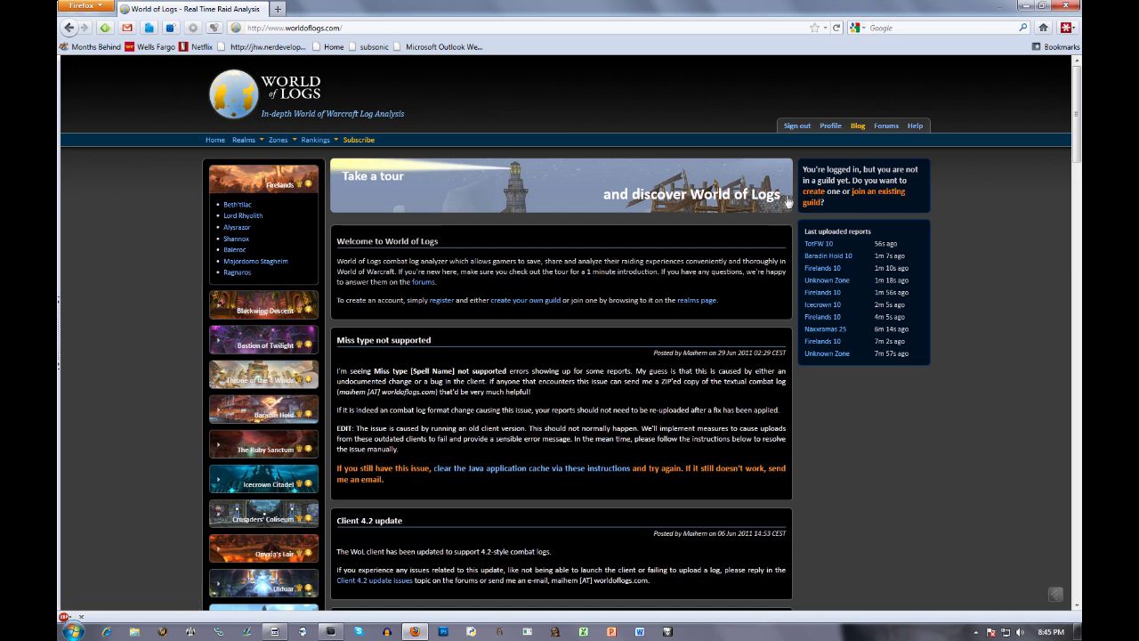
{"action": "left_click", "coordinate": [812, 192]}
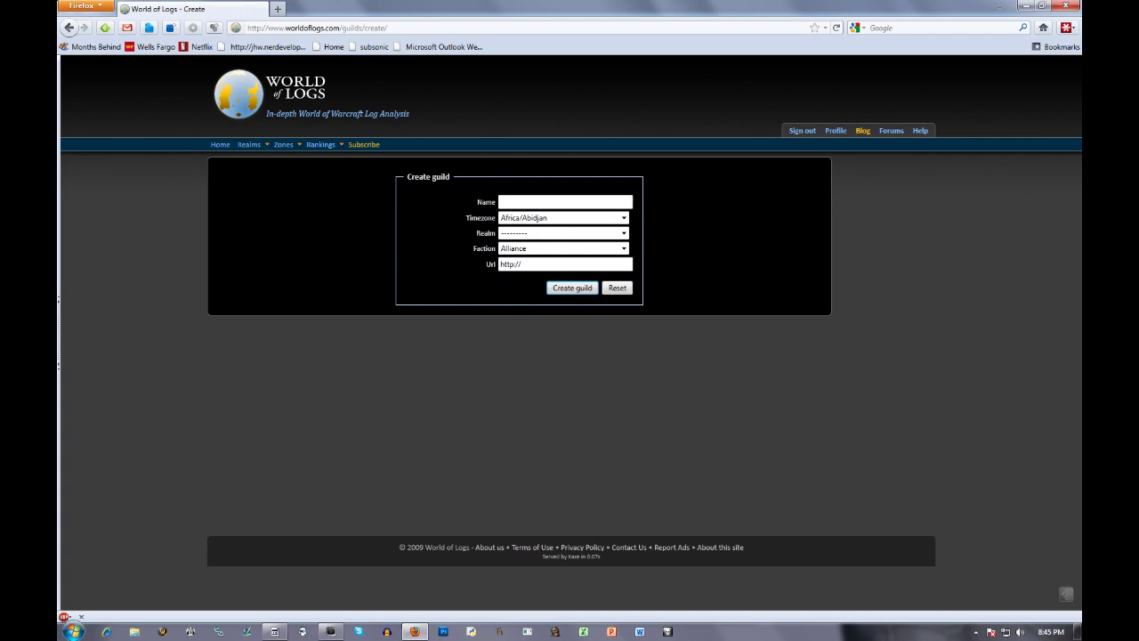
Create guild 'test 1234' on realm EU-Ambossar with an empty URL, then sign out.
{"action": "type", "text": "test 1234"}
{"action": "left_click", "coordinate": [595, 233]}
{"action": "left_click", "coordinate": [581, 318]}
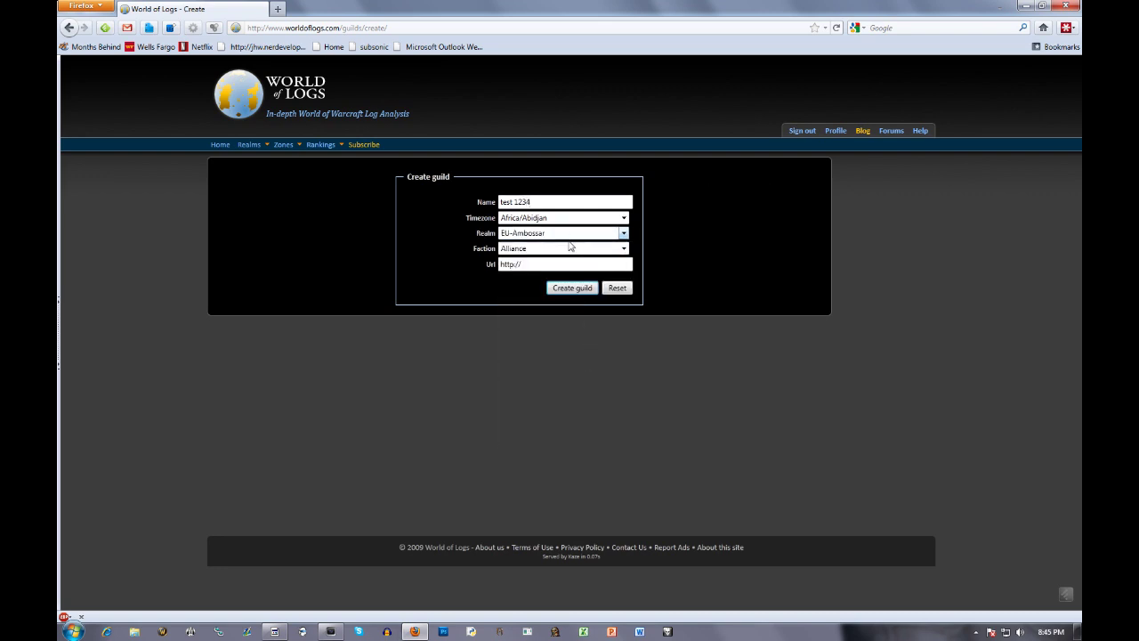
{"action": "key", "text": "Tab"}
{"action": "key", "text": "Tab"}
{"action": "key", "text": "BackSpace"}
{"action": "left_click", "coordinate": [577, 288]}
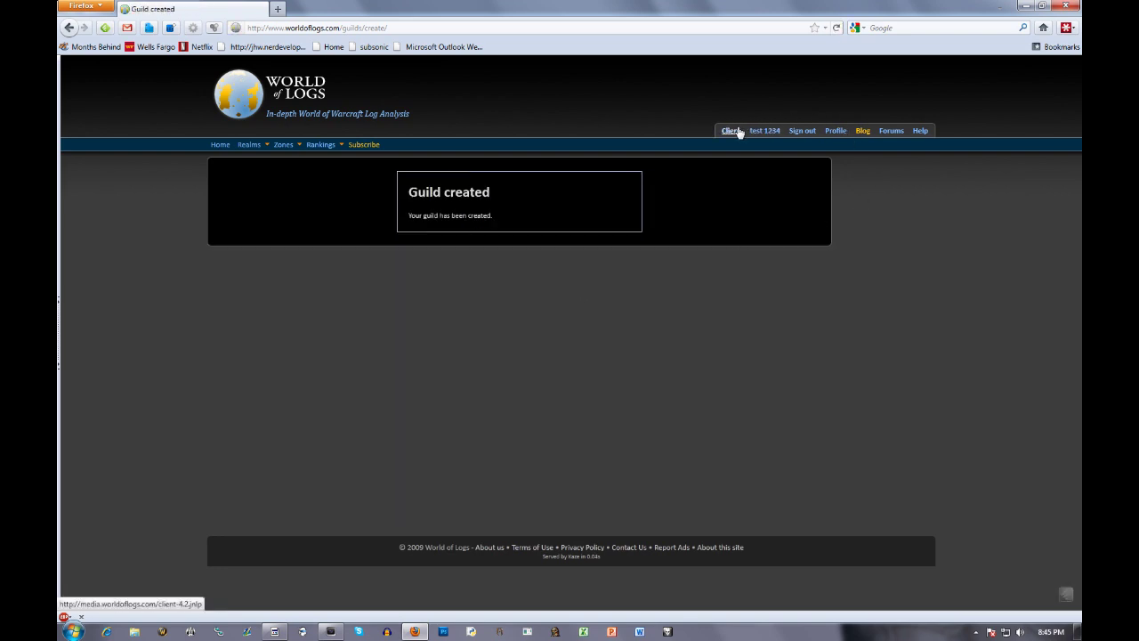
{"action": "left_click", "coordinate": [795, 138]}
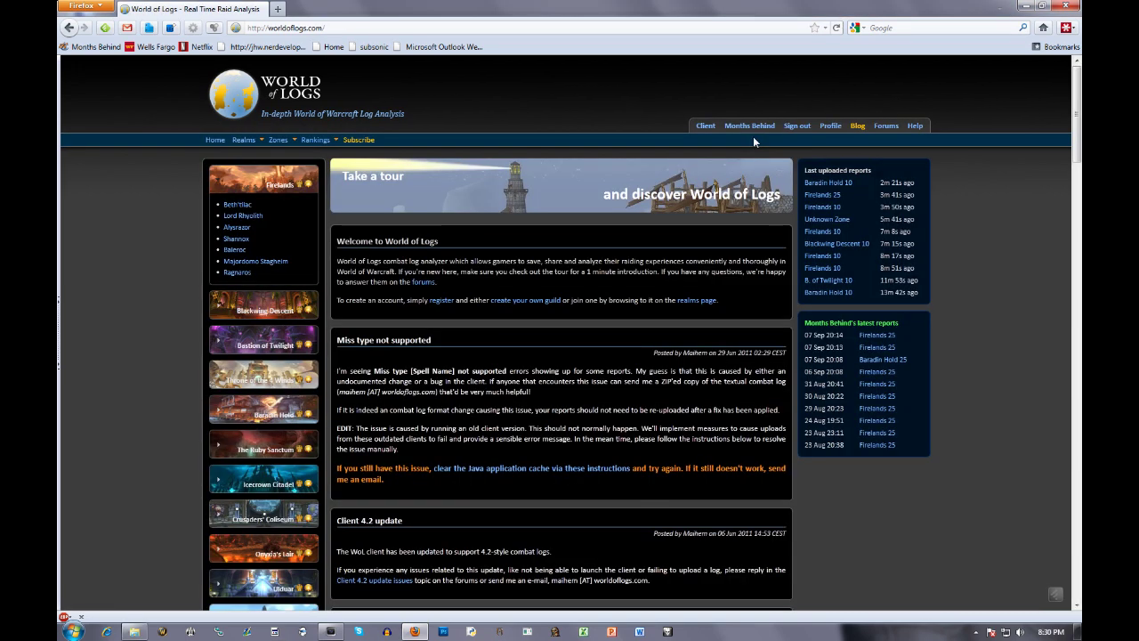
Launch the Data Uploader client and confirm the saved account settings test as valid in Preferences.
{"action": "left_click", "coordinate": [705, 126]}
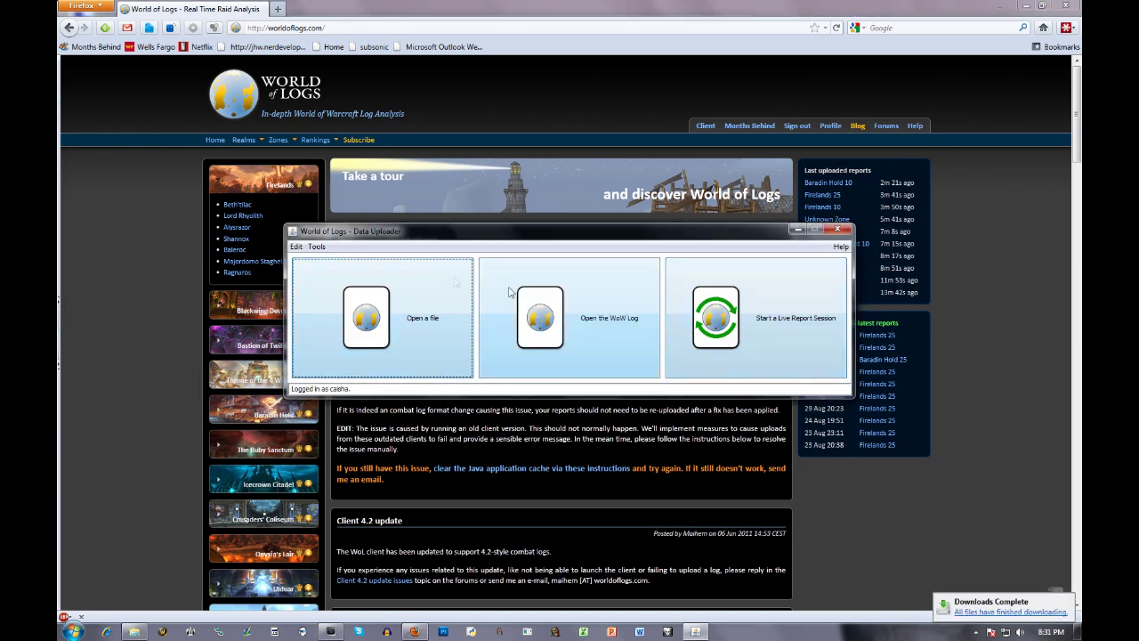
{"action": "left_click", "coordinate": [296, 246]}
{"action": "left_click", "coordinate": [316, 258]}
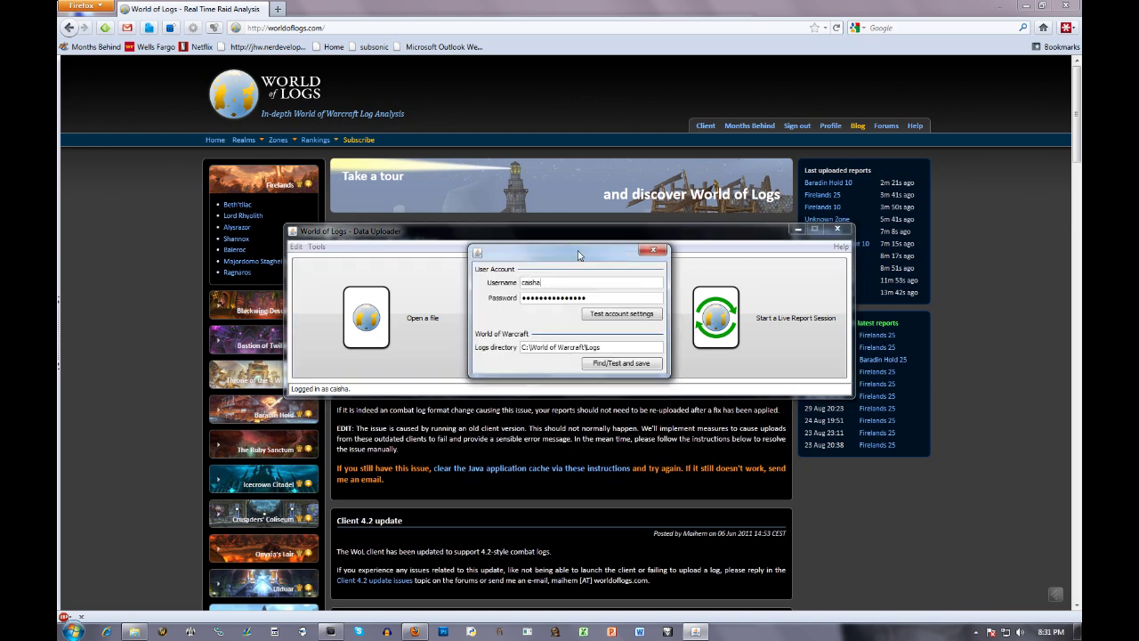
{"action": "left_click_drag", "start_coordinate": [577, 248], "coordinate": [571, 285]}
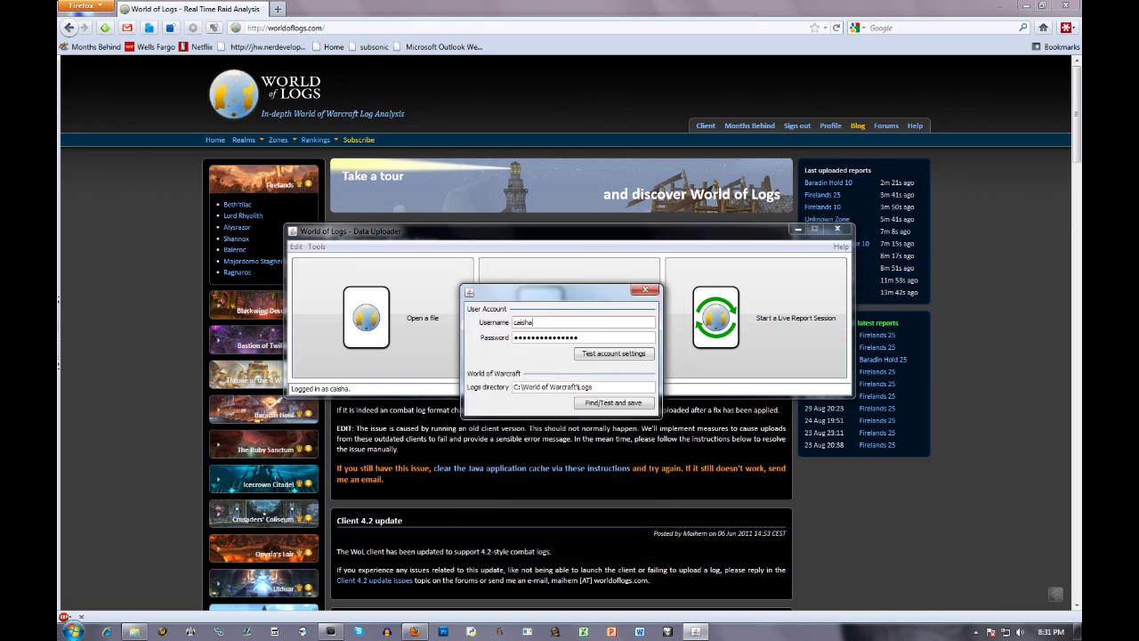
{"action": "left_click", "coordinate": [612, 354]}
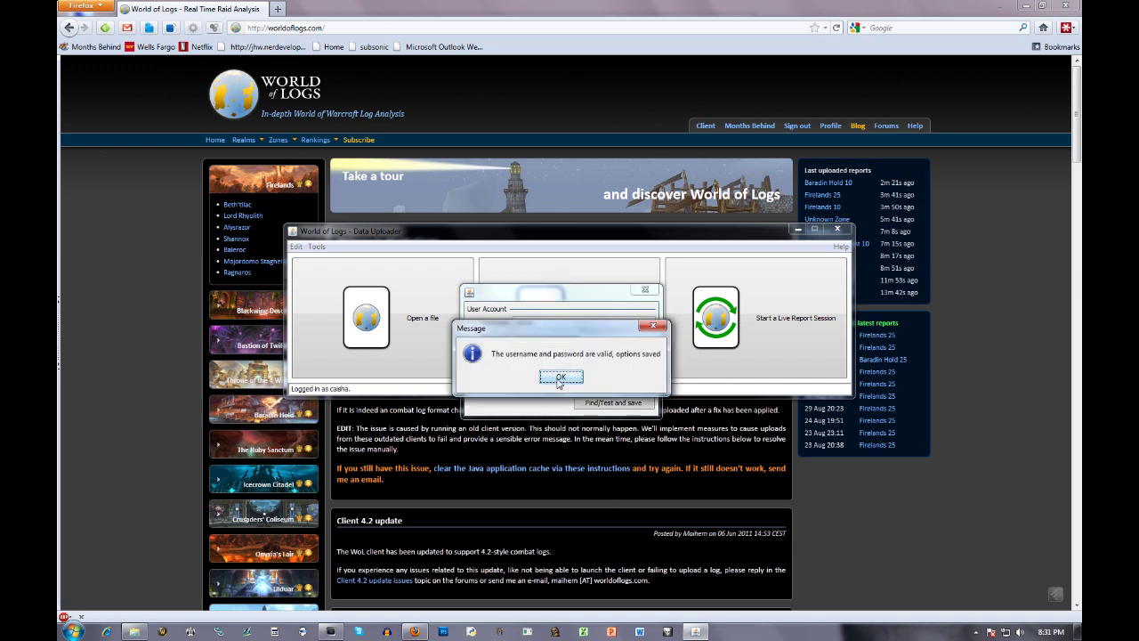
{"action": "left_click", "coordinate": [559, 378]}
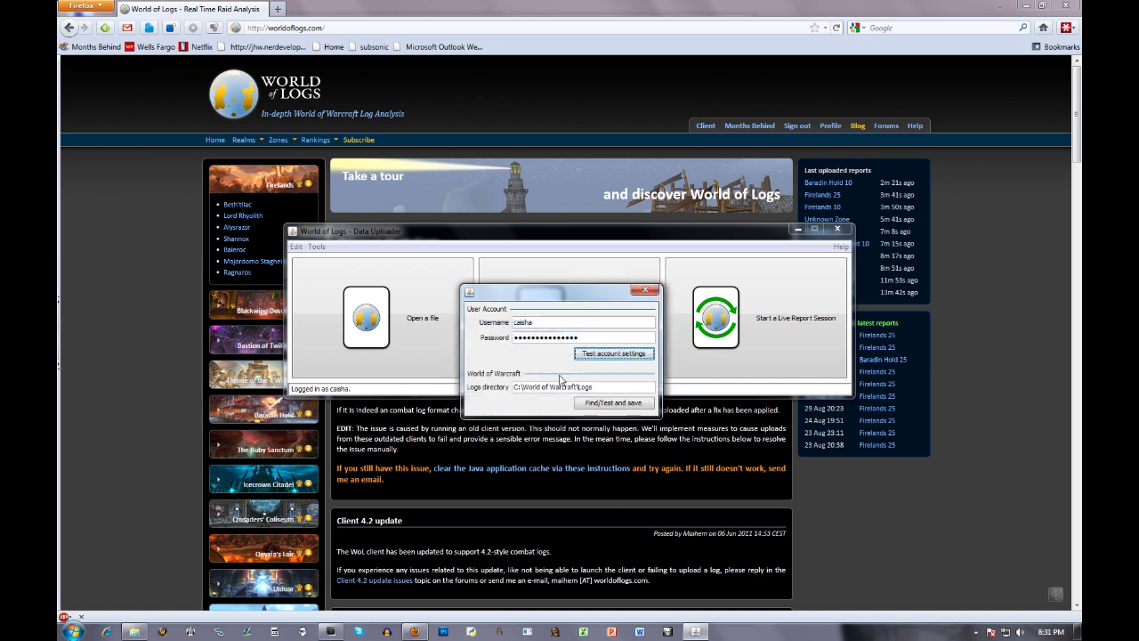
{"action": "left_click", "coordinate": [583, 384]}
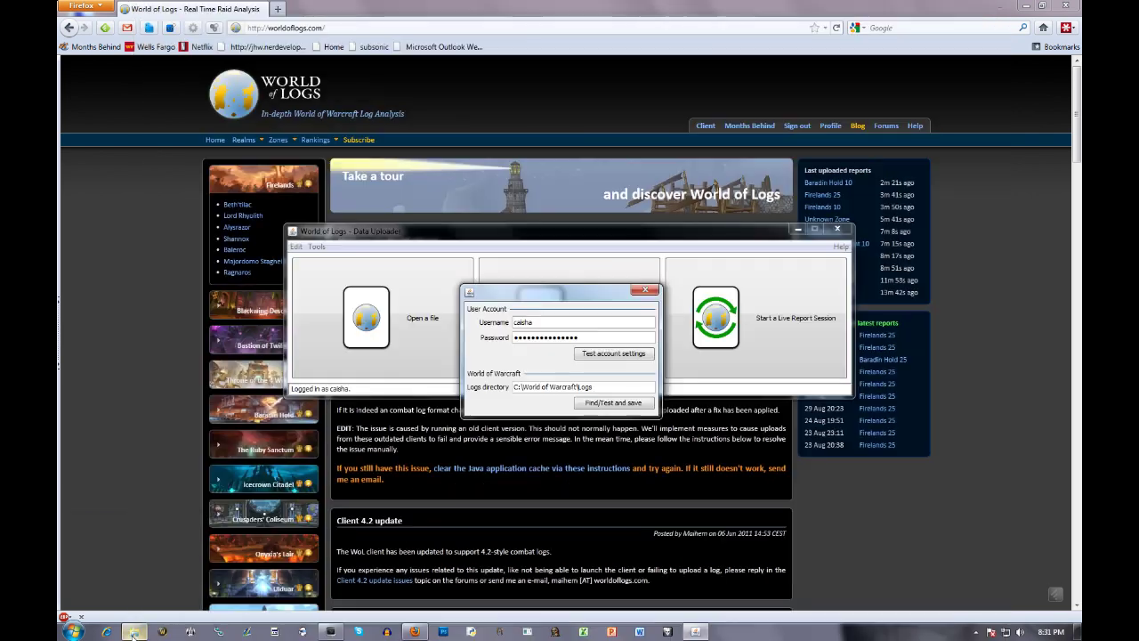
{"action": "mouse_move", "coordinate": [134, 634]}
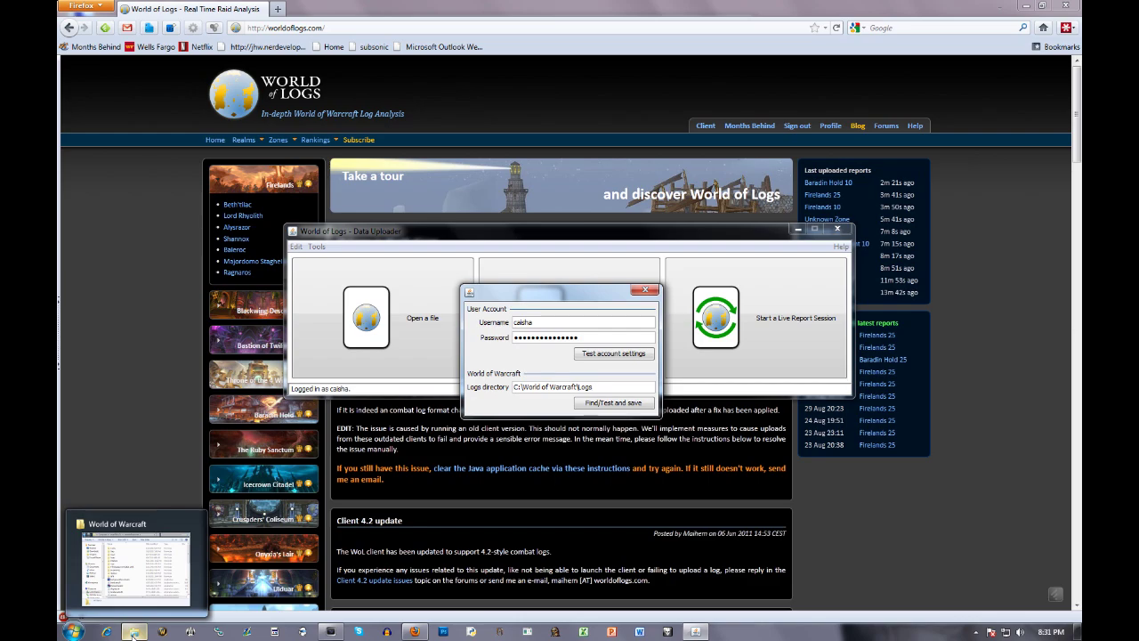
{"action": "left_click", "coordinate": [133, 633]}
Open C:\World of Warcraft\Logs in Explorer and select its full path for the uploader.
{"action": "left_click_drag", "start_coordinate": [382, 310], "coordinate": [827, 221]}
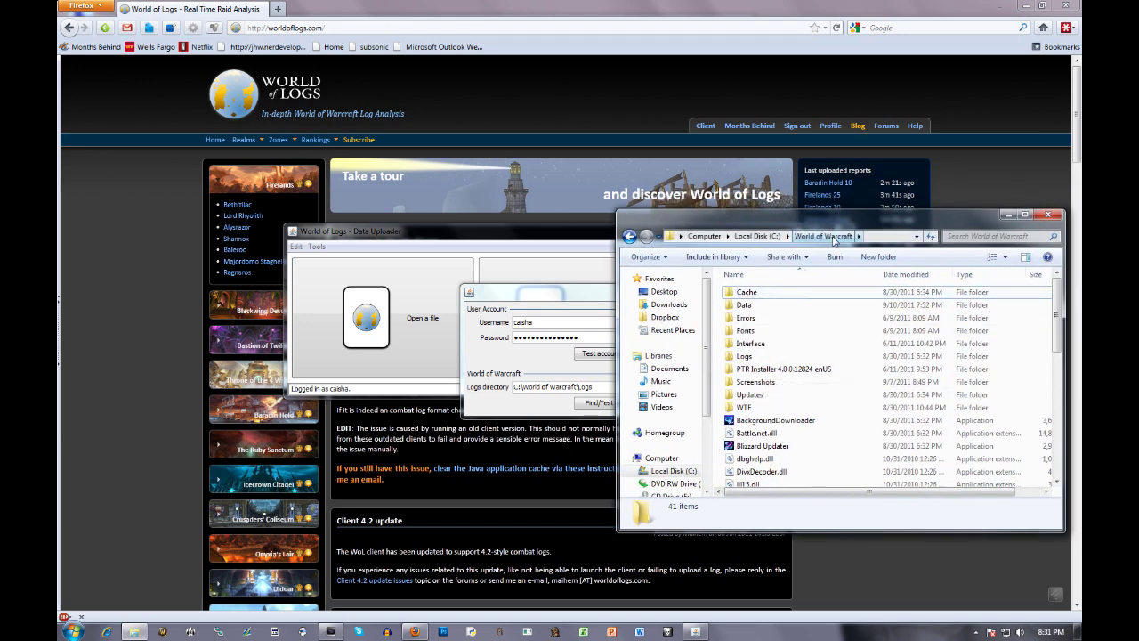
{"action": "left_click", "coordinate": [888, 237]}
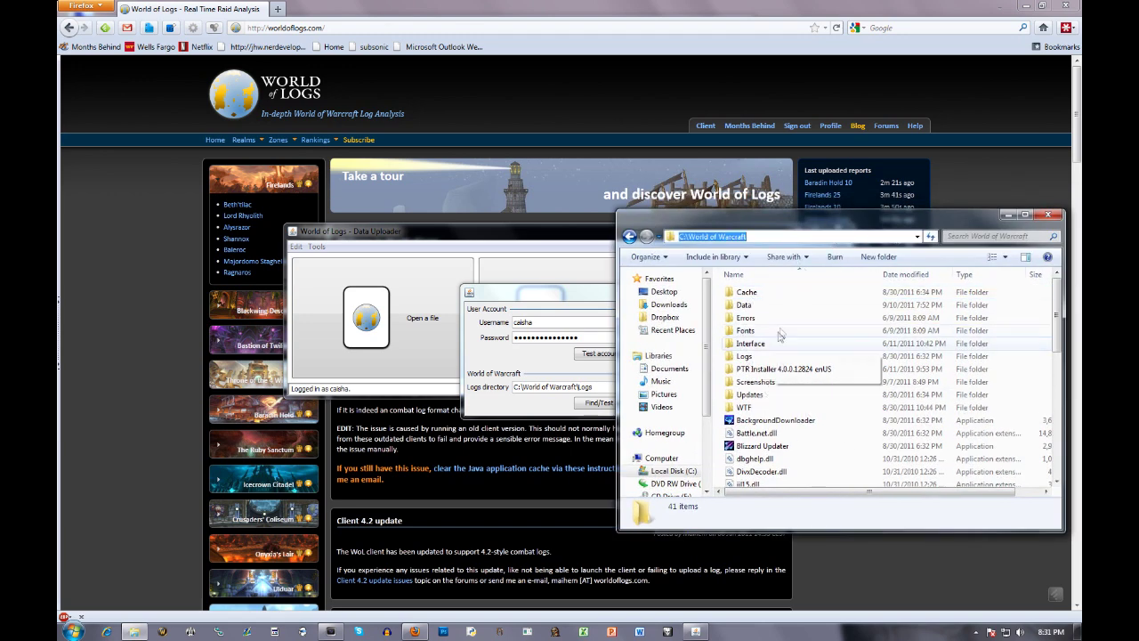
{"action": "double_click", "coordinate": [744, 356]}
{"action": "left_click", "coordinate": [801, 236]}
{"action": "key", "text": "ctrl+c"}
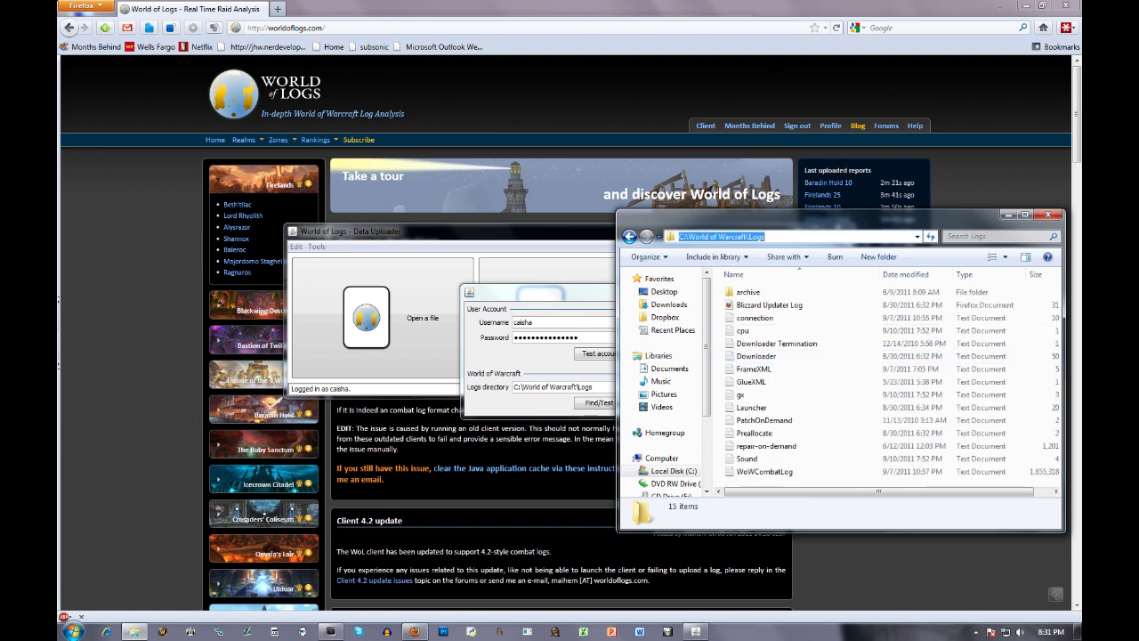
{"action": "left_click", "coordinate": [546, 304]}
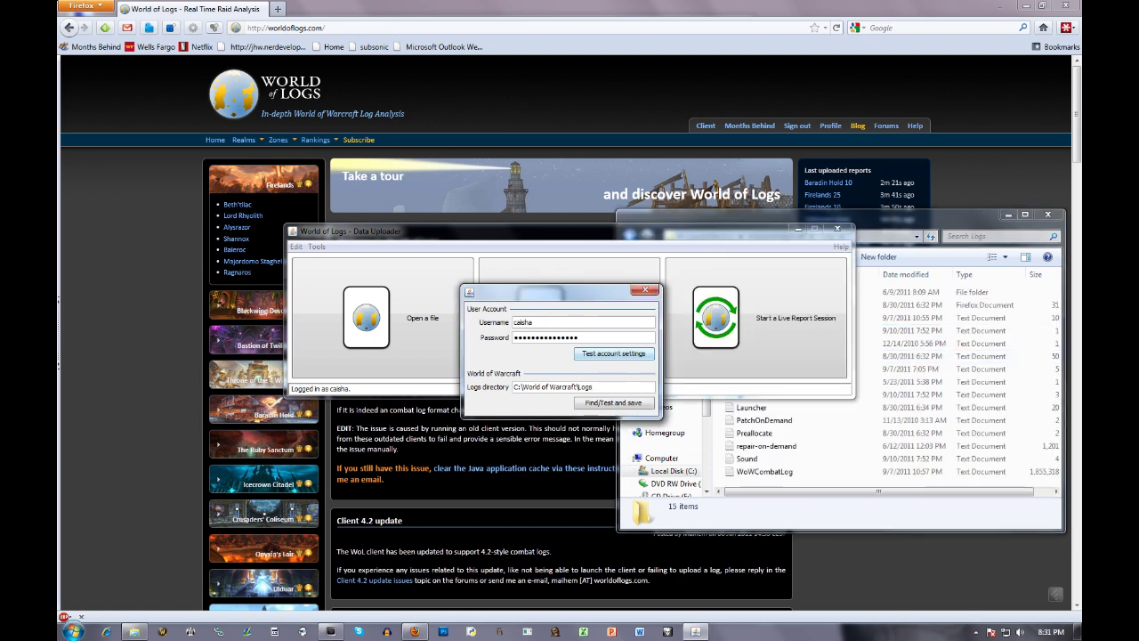
Set the logs directory to C:\World of Warcraft\Logs and verify it with Find/Test and save.
{"action": "key", "text": "ctrl+v"}
{"action": "key", "text": "ctrl+a"}
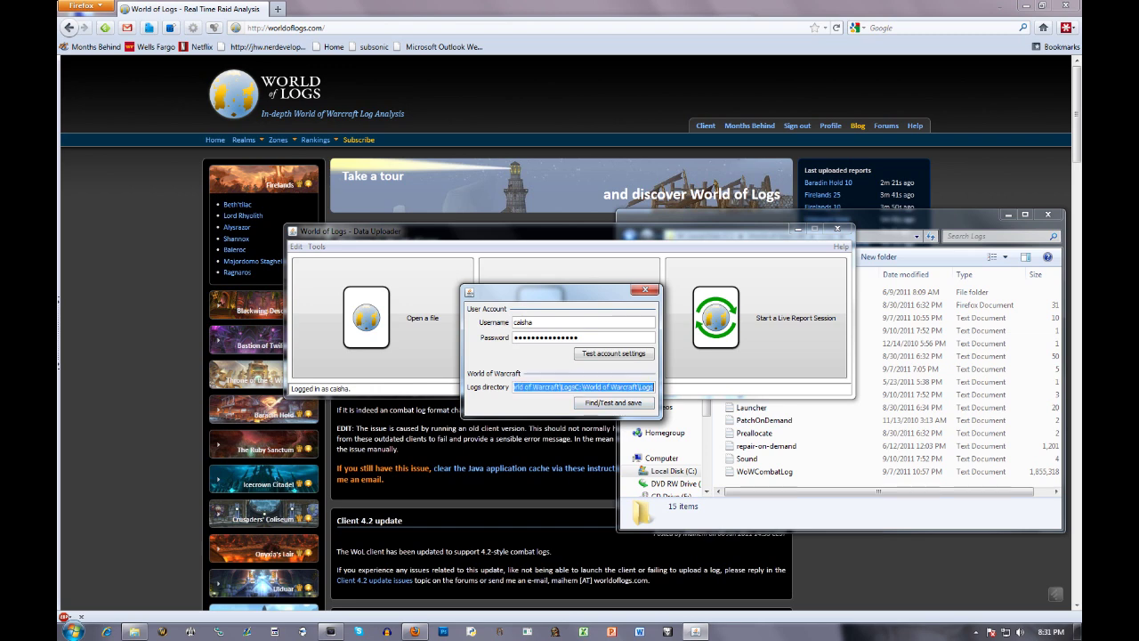
{"action": "key", "text": "ctrl+v"}
{"action": "left_click", "coordinate": [637, 402]}
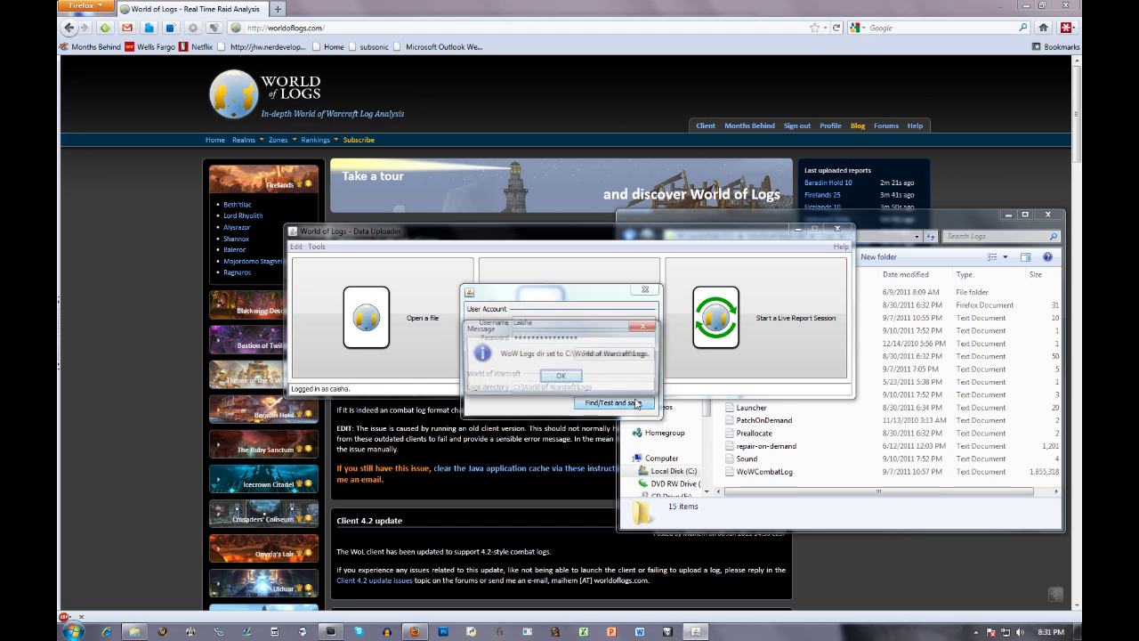
{"action": "left_click", "coordinate": [560, 378]}
Close Explorer and Preferences, then start a Live Report Session on WoWCombatLog.txt.
{"action": "left_click", "coordinate": [1043, 216]}
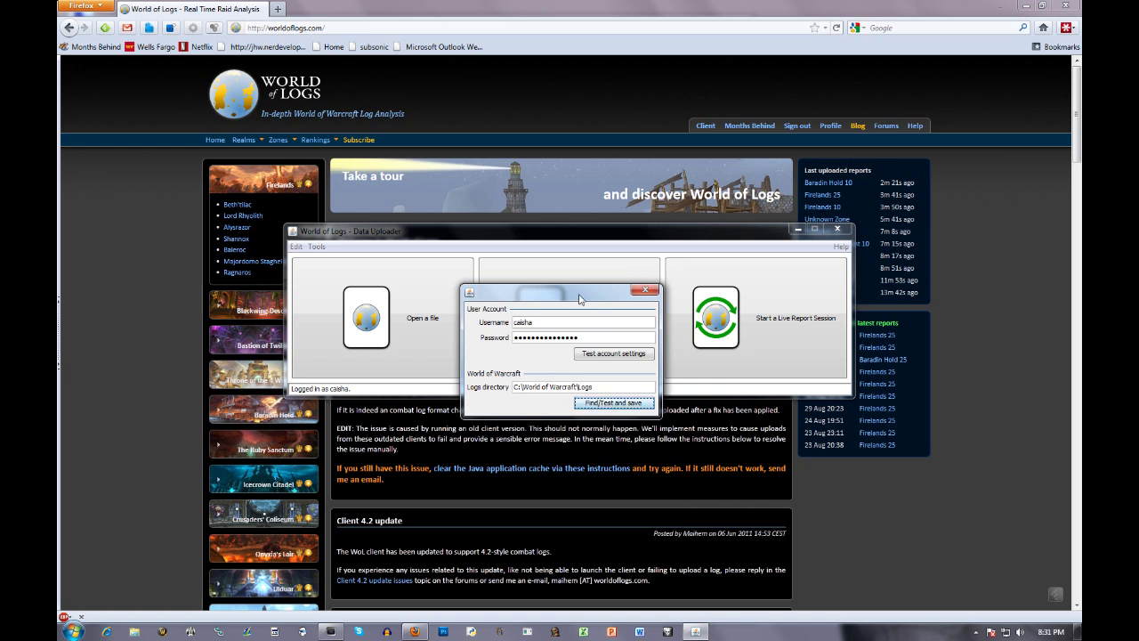
{"action": "left_click_drag", "start_coordinate": [579, 299], "coordinate": [595, 246]}
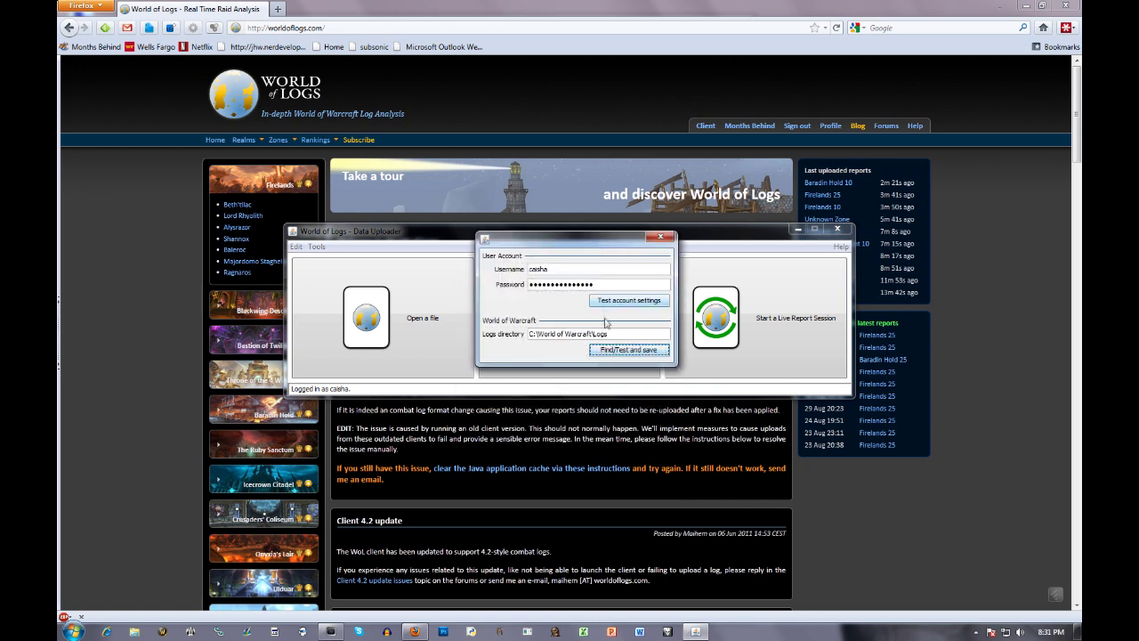
{"action": "left_click", "coordinate": [660, 237]}
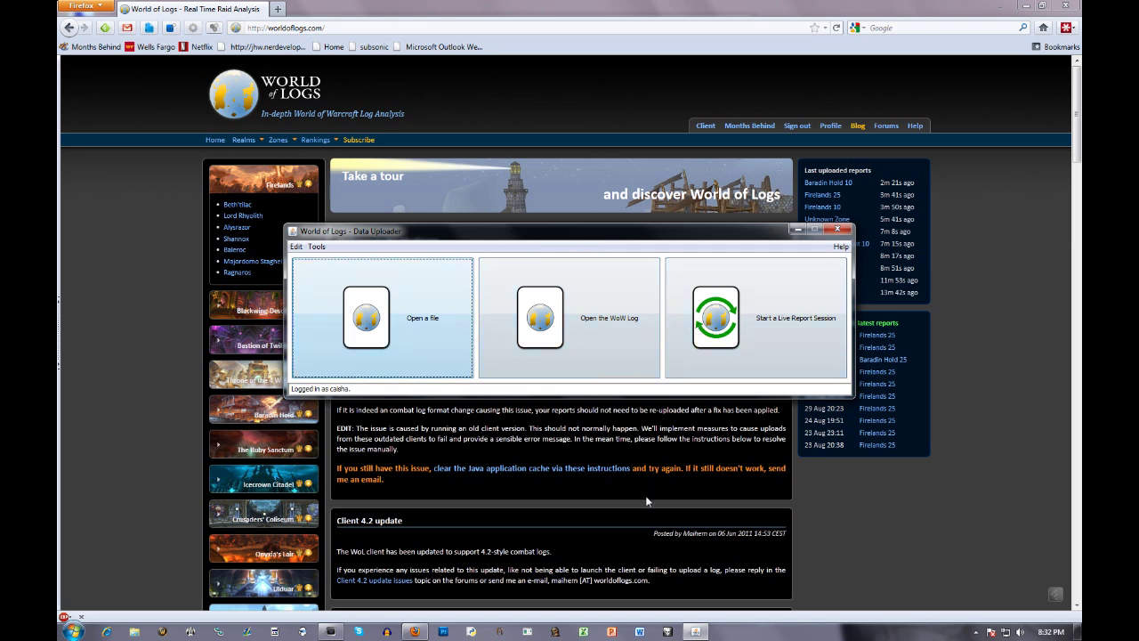
{"action": "left_click", "coordinate": [728, 336]}
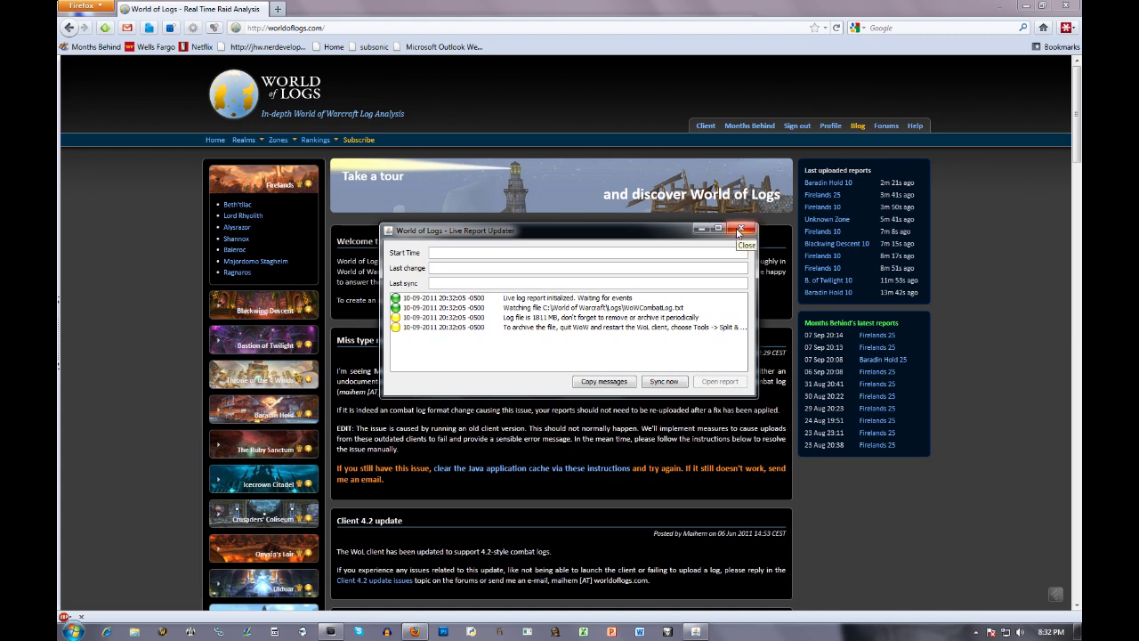
Close the Live Report Updater, relaunch client-4.2-22.jnlp, cancel loading the WoW log, and close the uploader.
{"action": "left_click", "coordinate": [738, 233]}
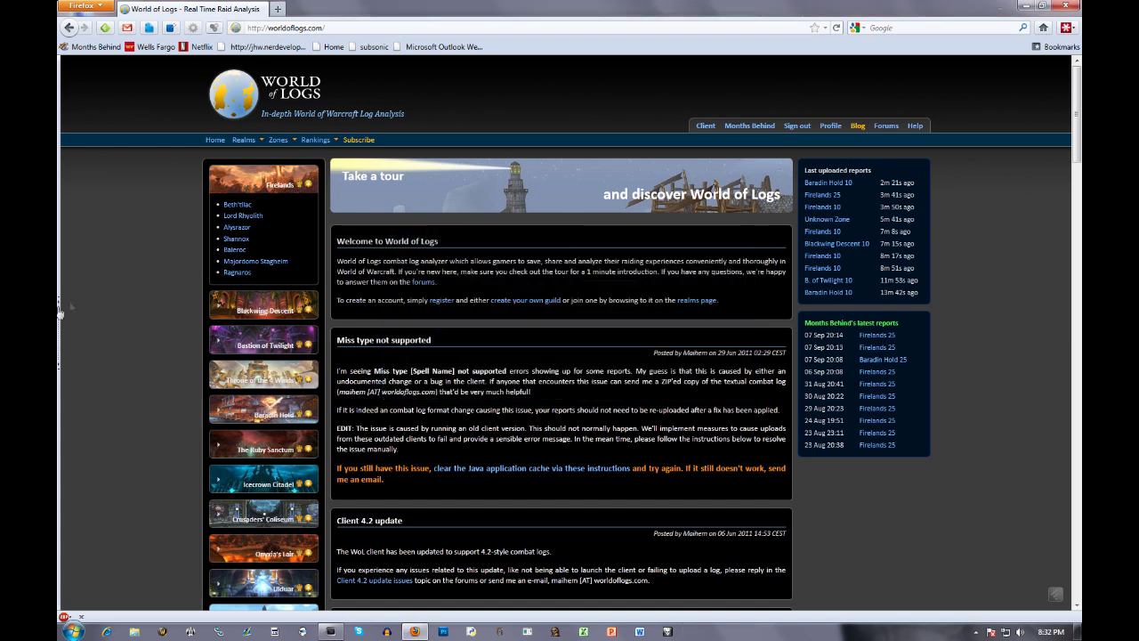
{"action": "left_click", "coordinate": [60, 314]}
{"action": "double_click", "coordinate": [142, 100]}
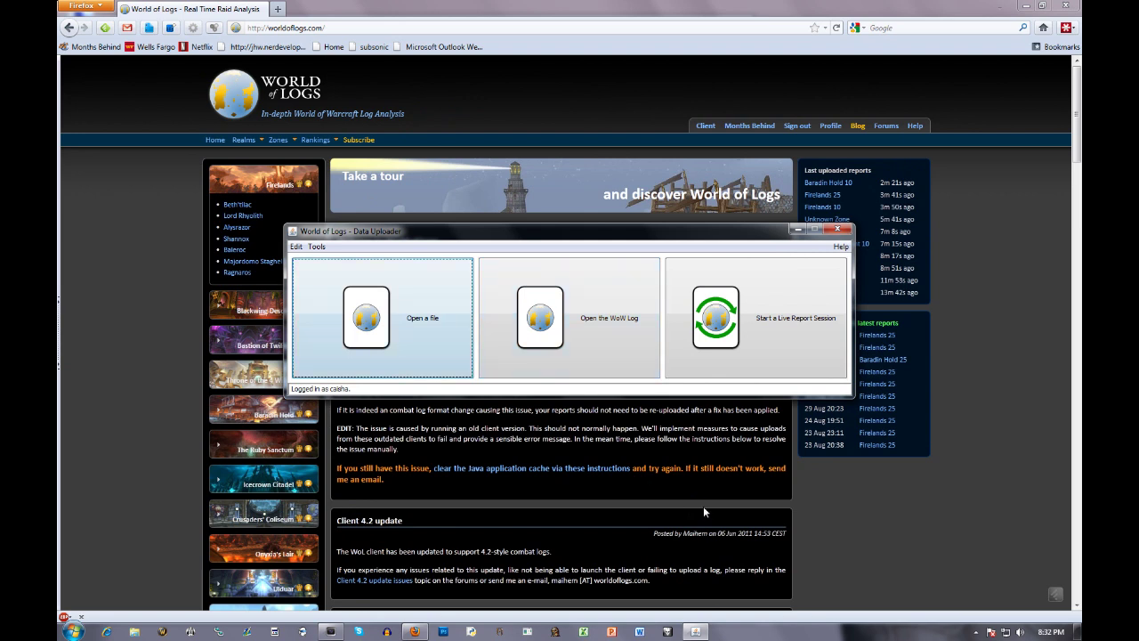
{"action": "left_click", "coordinate": [620, 360]}
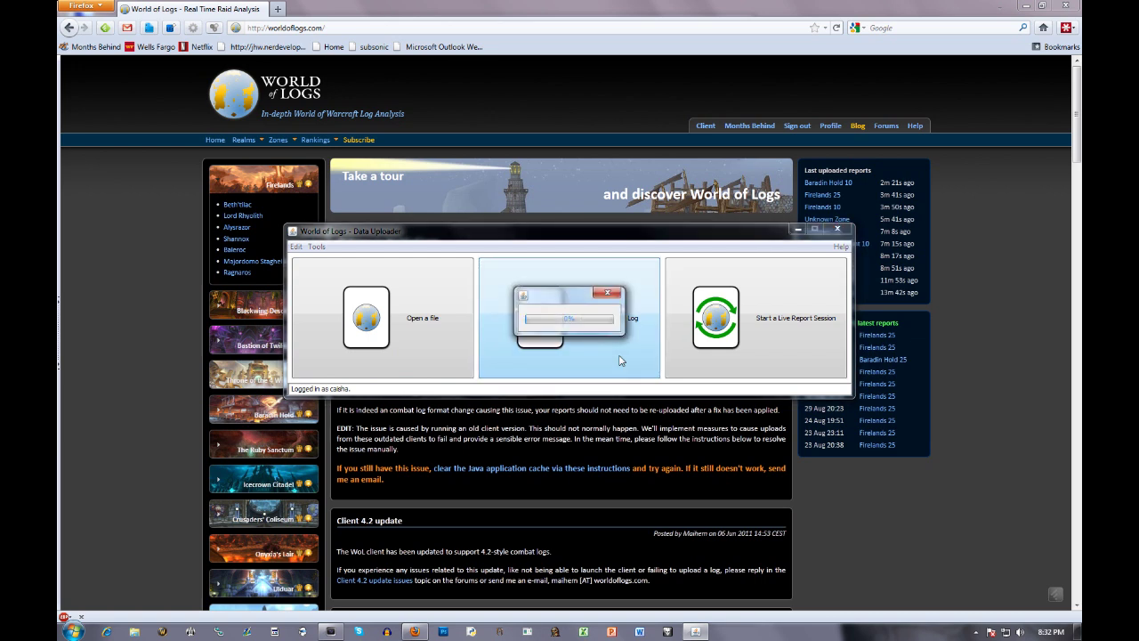
{"action": "left_click", "coordinate": [609, 293]}
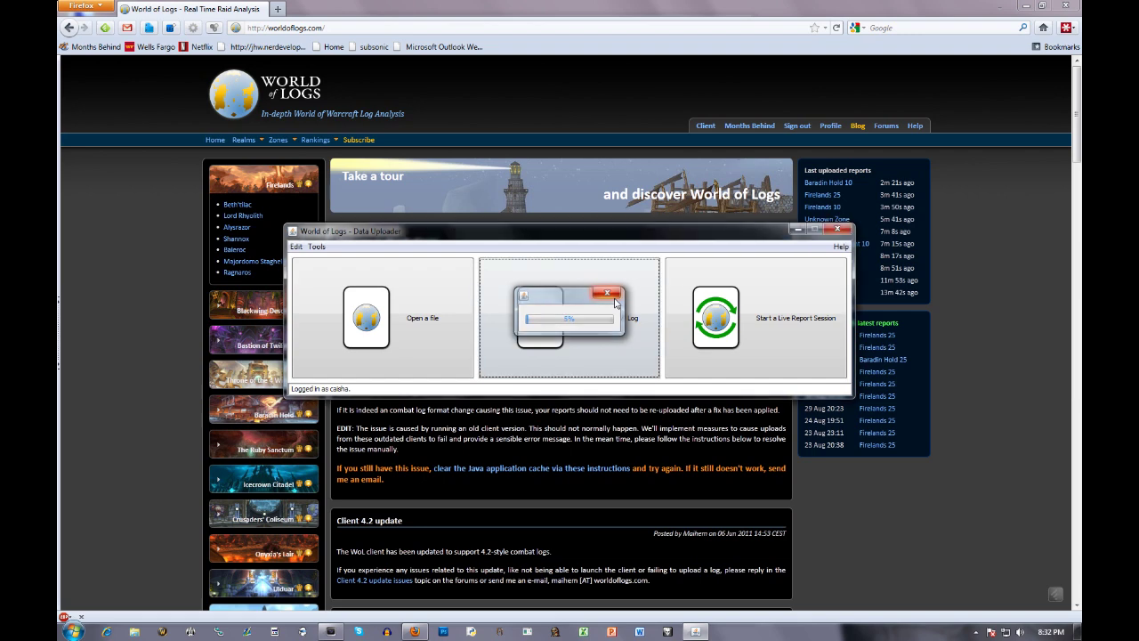
{"action": "left_click", "coordinate": [836, 229]}
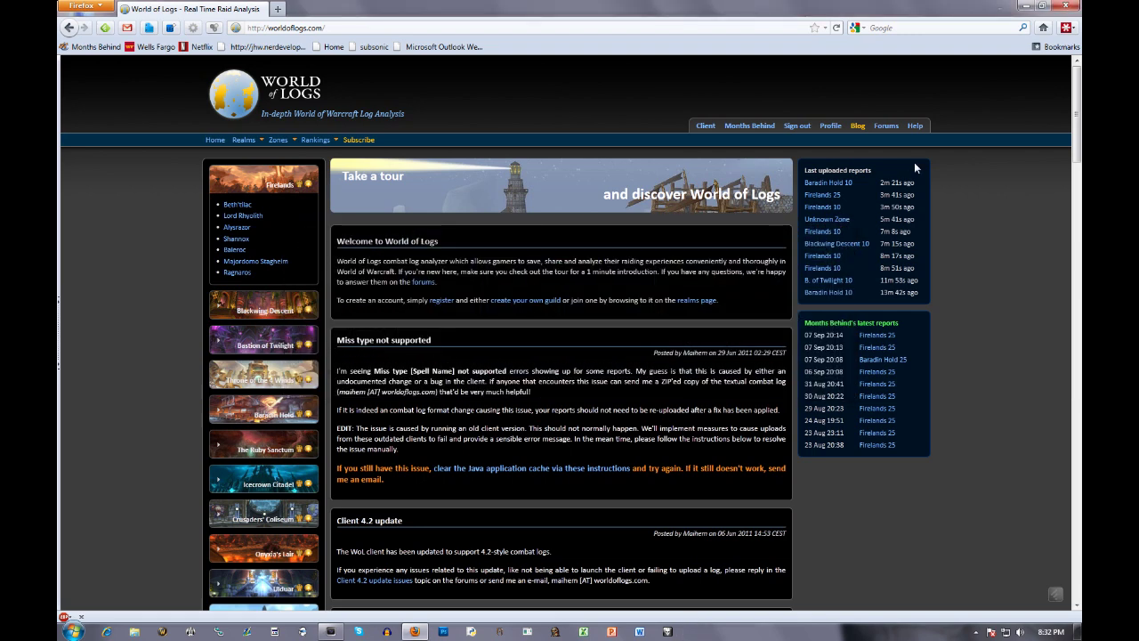
Open the Months Behind guild's 06-09 Firelands 25H raid report.
{"action": "left_click", "coordinate": [734, 128]}
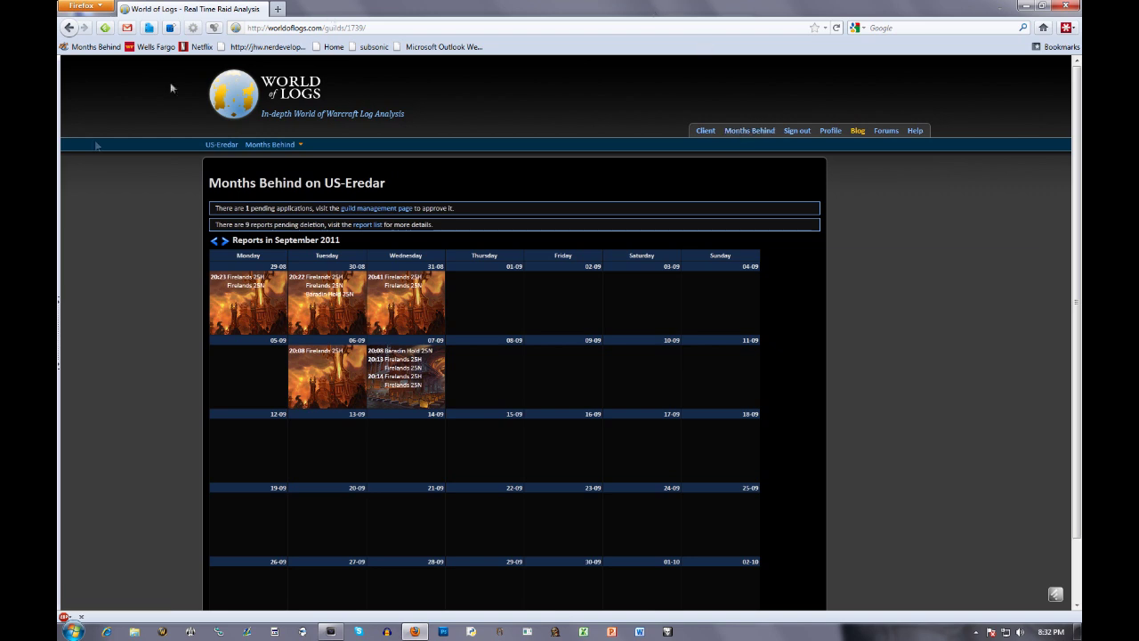
{"action": "mouse_move", "coordinate": [323, 359]}
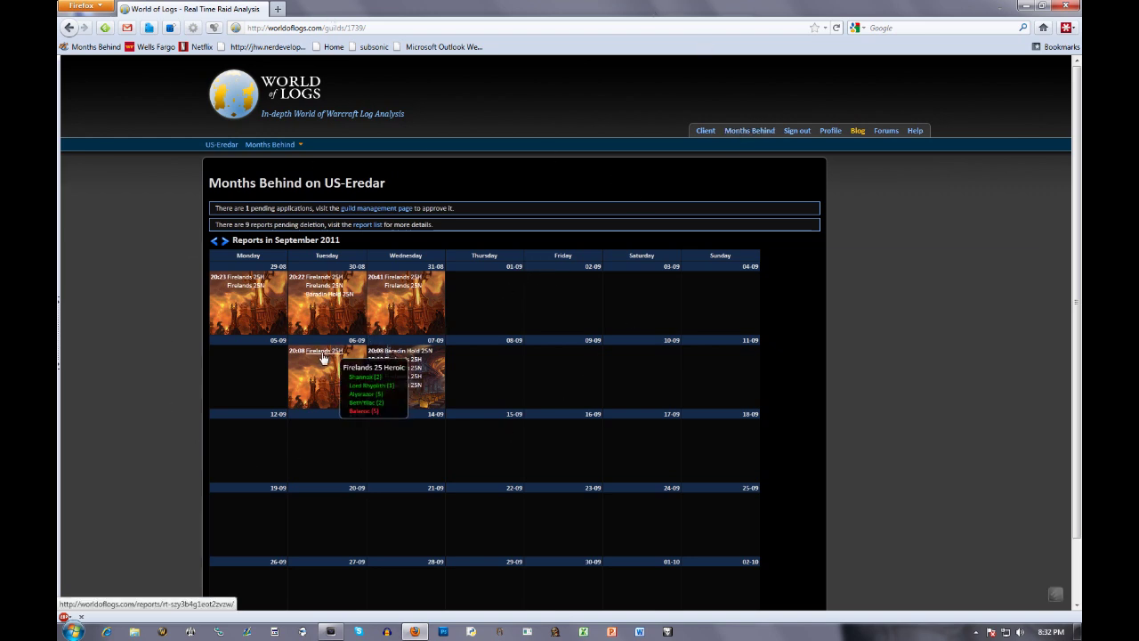
{"action": "left_click", "coordinate": [323, 356]}
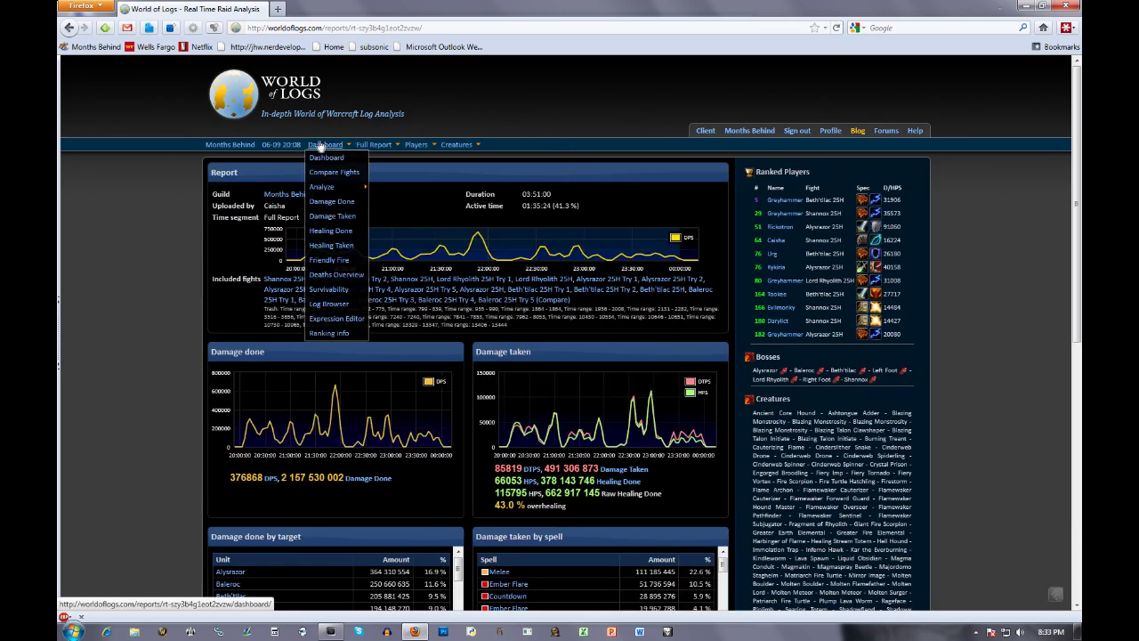
Narrow the report to the Shannox 25H kill (04:21) and switch to Dashboard > Healing Done.
{"action": "mouse_move", "coordinate": [317, 154]}
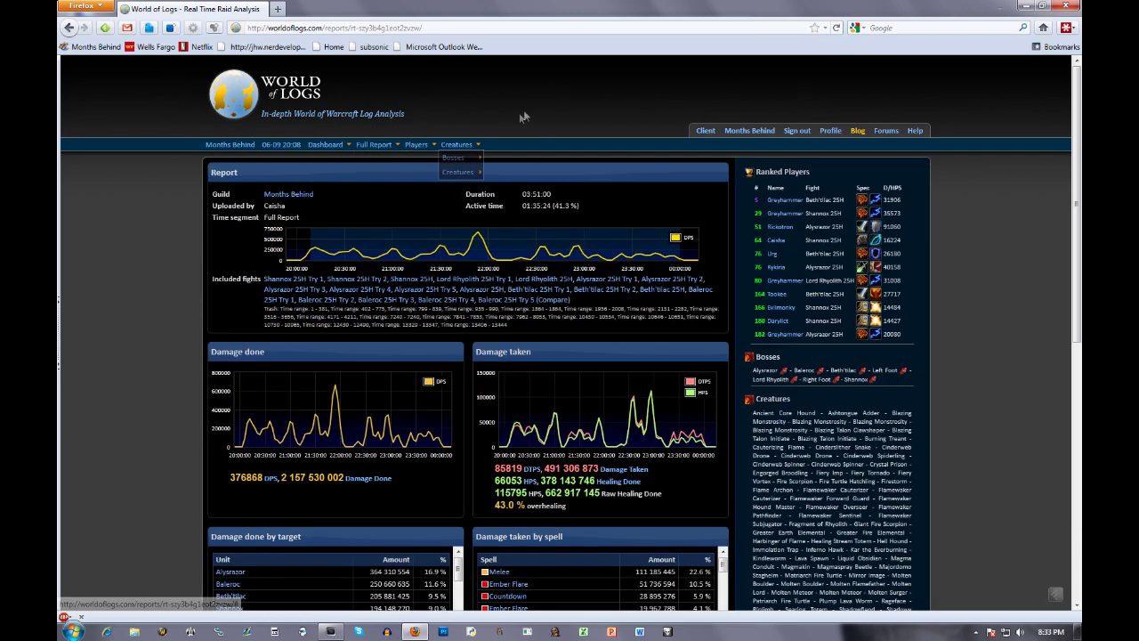
{"action": "mouse_move", "coordinate": [373, 145]}
{"action": "mouse_move", "coordinate": [371, 181]}
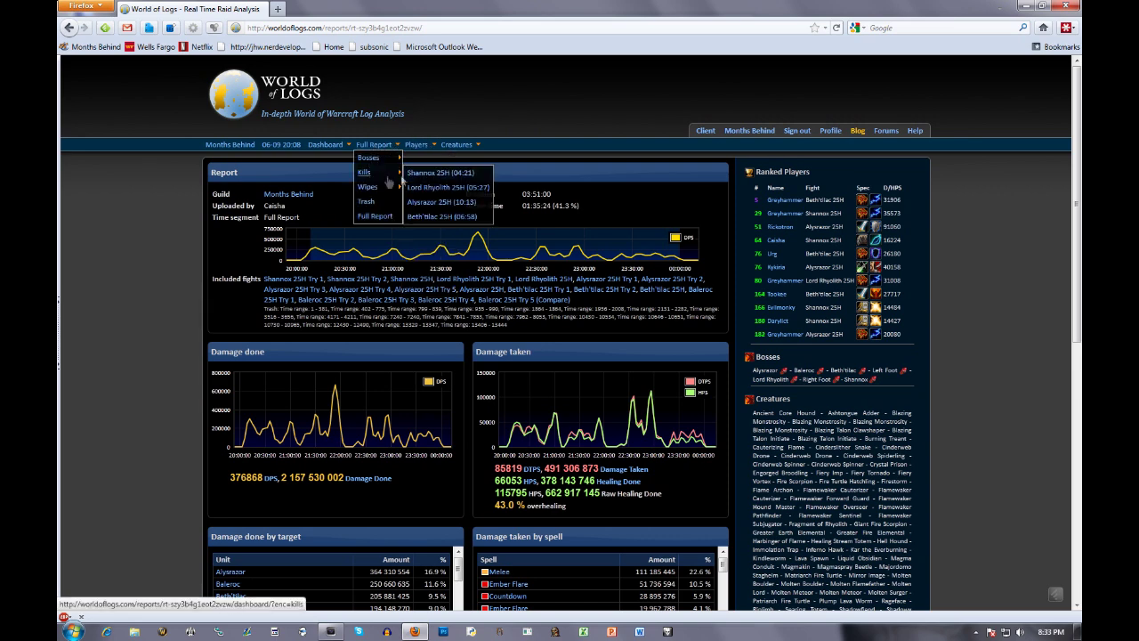
{"action": "left_click", "coordinate": [441, 173]}
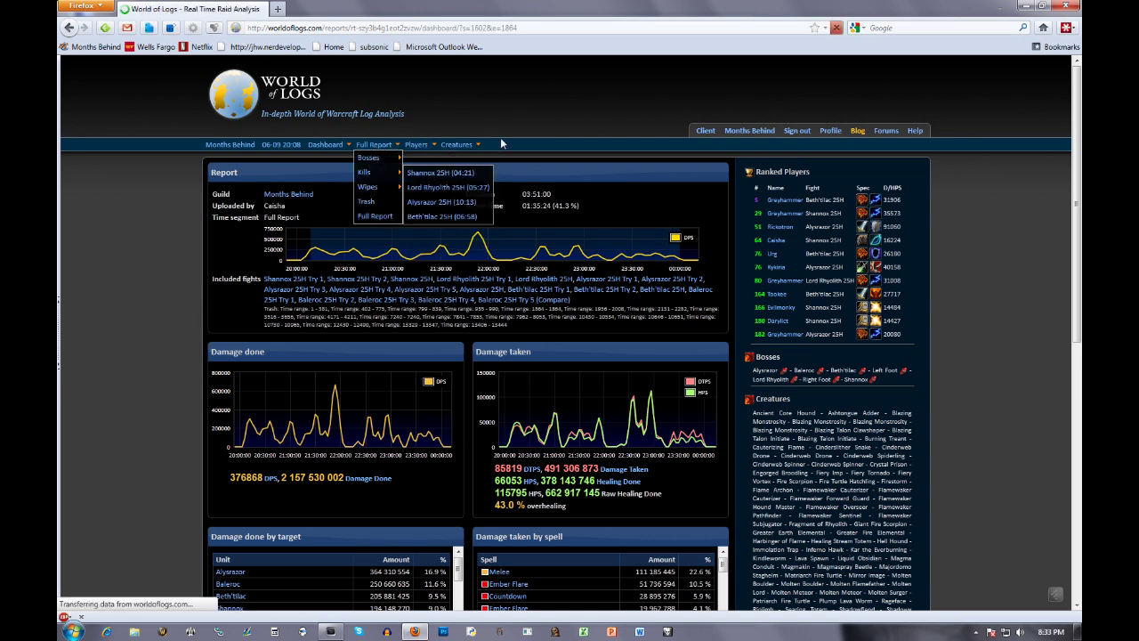
{"action": "mouse_move", "coordinate": [325, 145]}
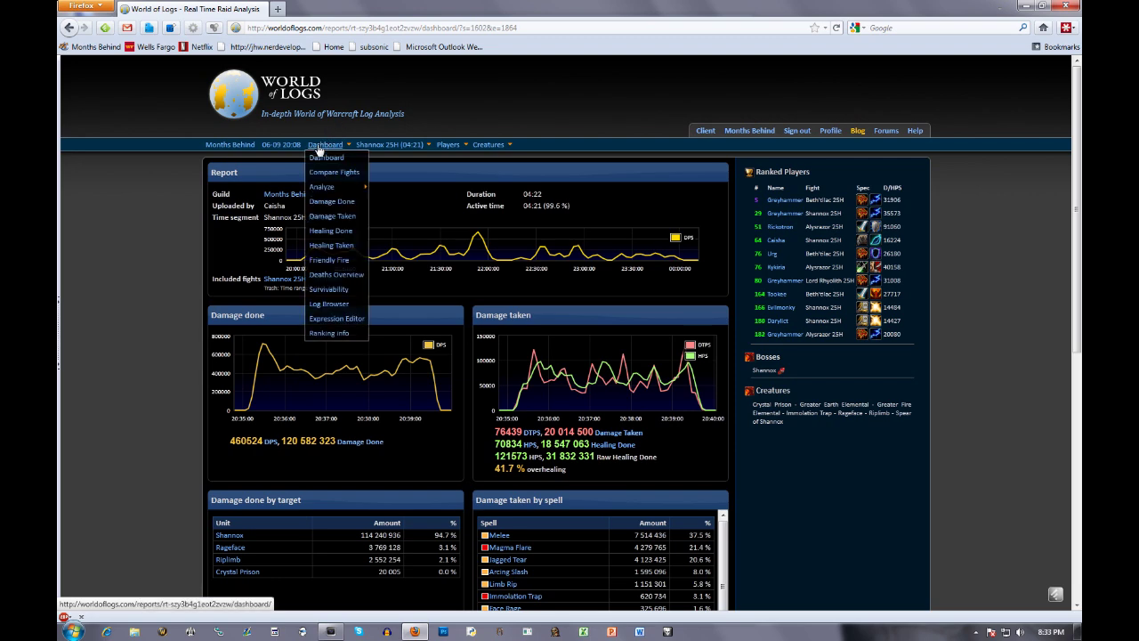
{"action": "left_click", "coordinate": [319, 233]}
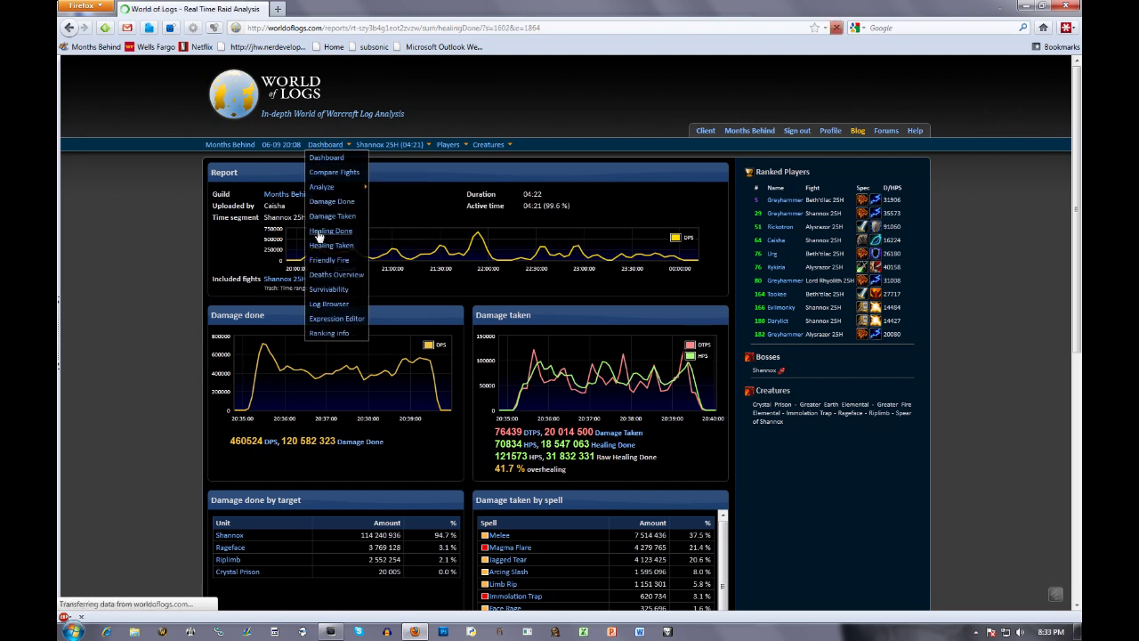
Review each healer's spell breakdown for Shannox 25H, then open the top healer's details page.
{"action": "scroll", "coordinate": [122, 347], "scroll_direction": "down", "scroll_amount": 1}
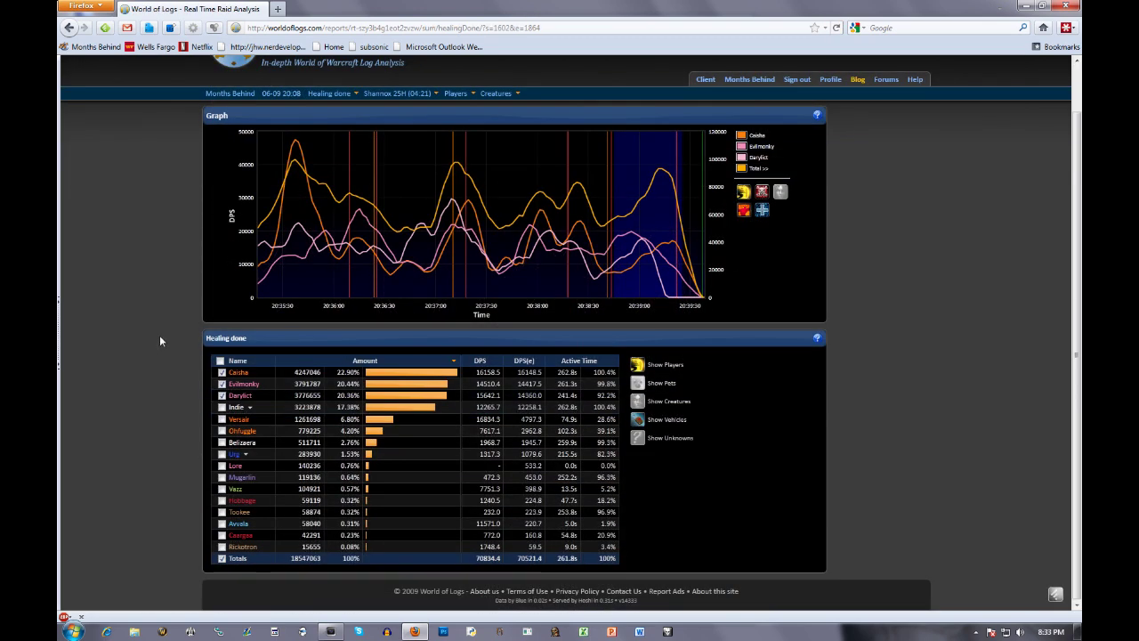
{"action": "scroll", "coordinate": [159, 335], "scroll_direction": "up", "scroll_amount": 1}
{"action": "mouse_move", "coordinate": [290, 463]}
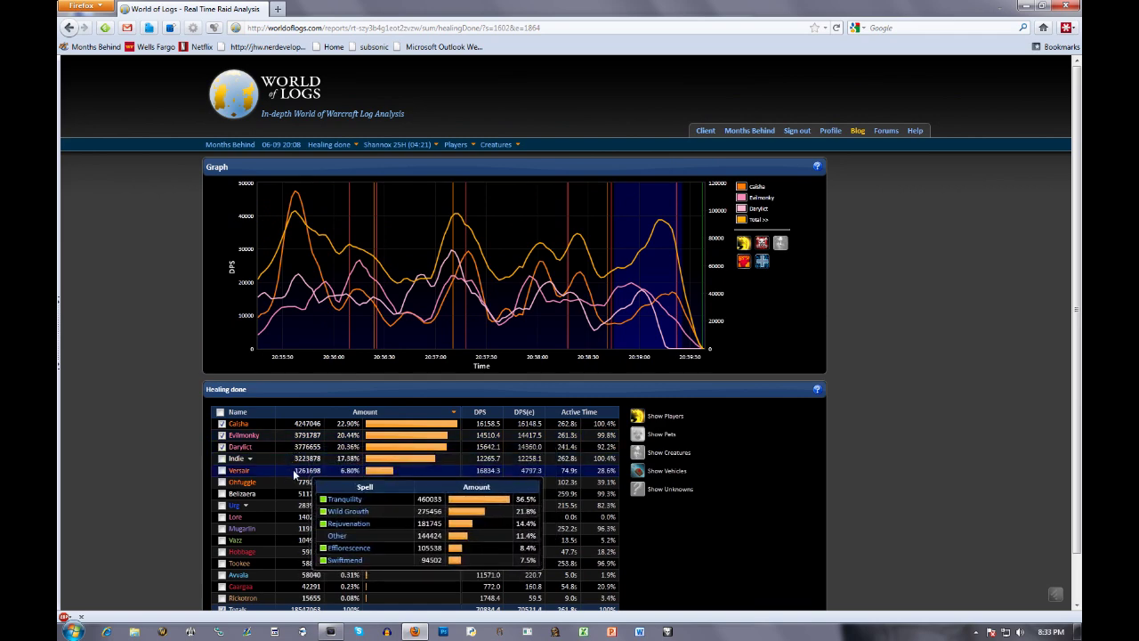
{"action": "mouse_move", "coordinate": [310, 424]}
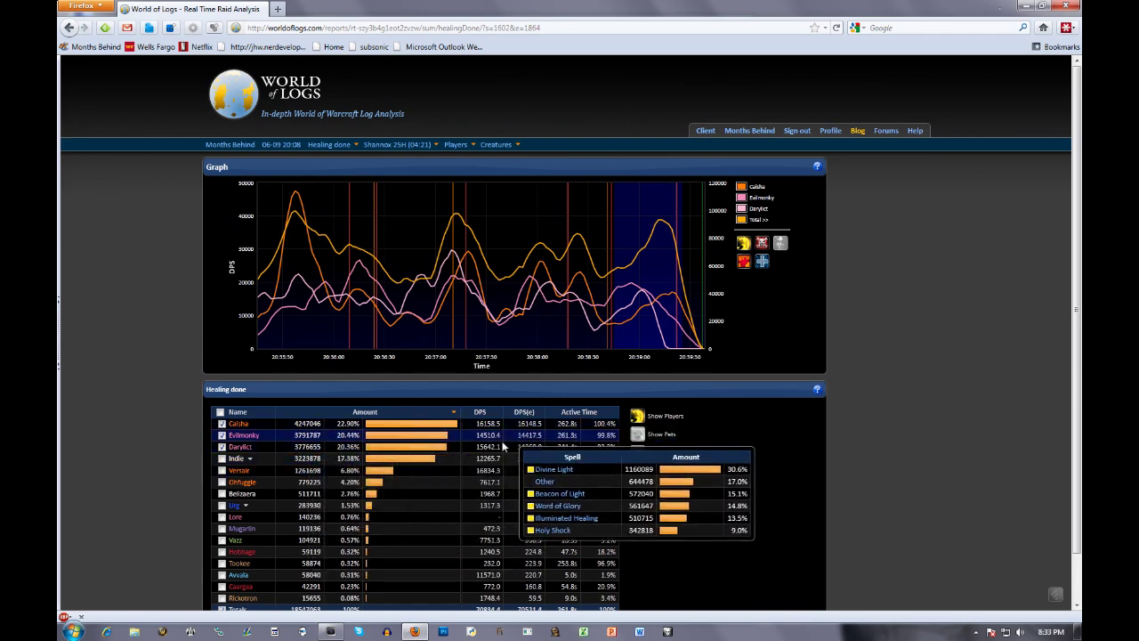
{"action": "mouse_move", "coordinate": [521, 469]}
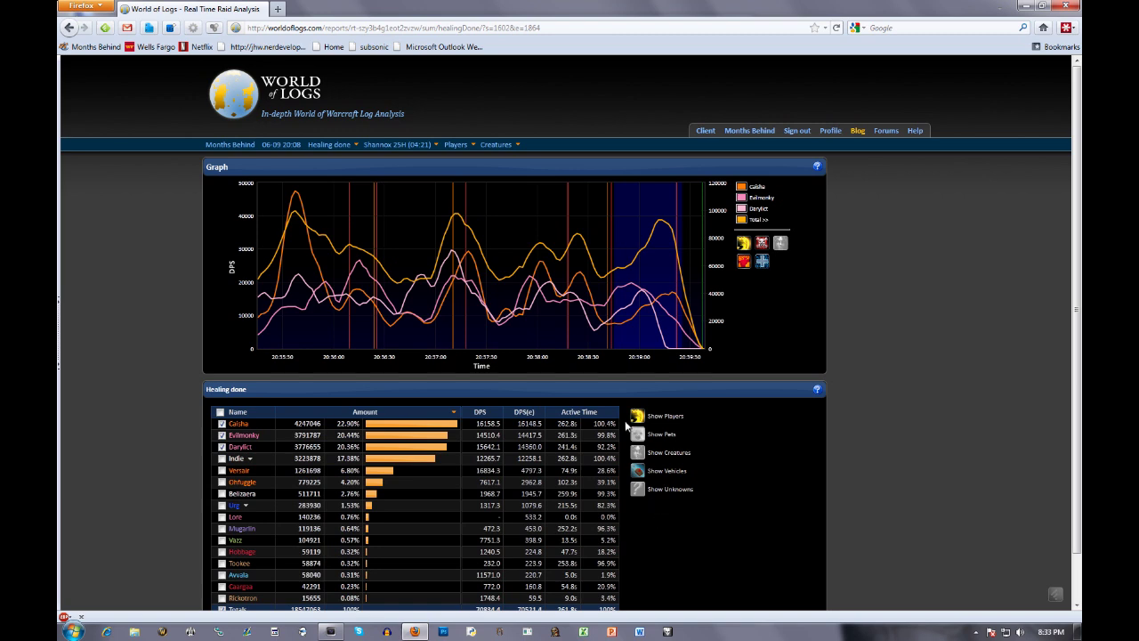
{"action": "mouse_move", "coordinate": [616, 471]}
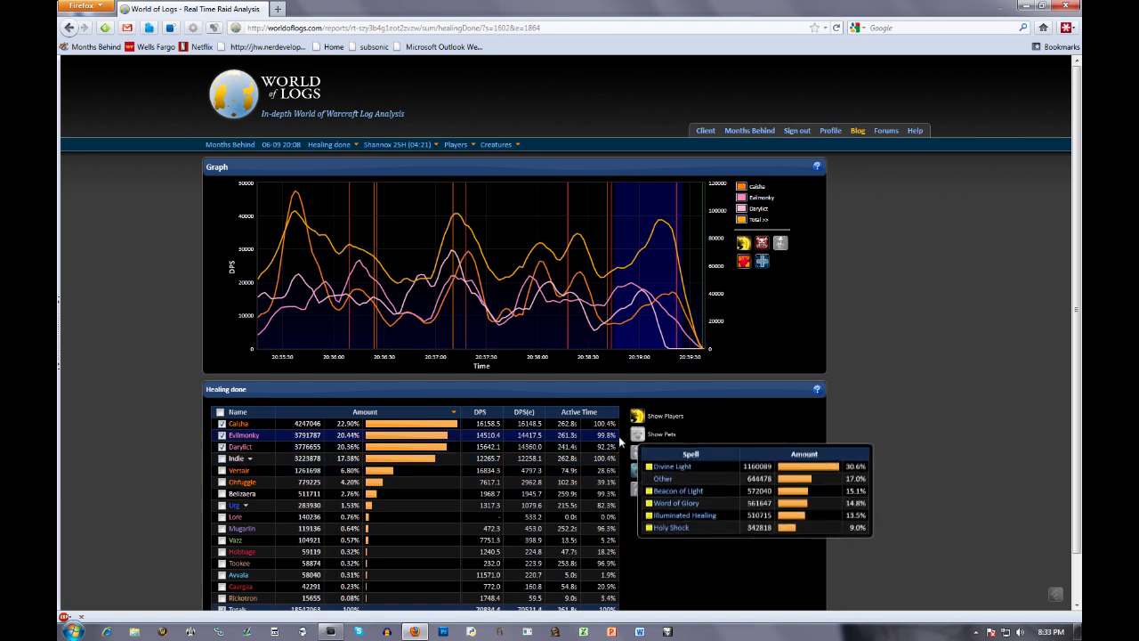
{"action": "mouse_move", "coordinate": [617, 435]}
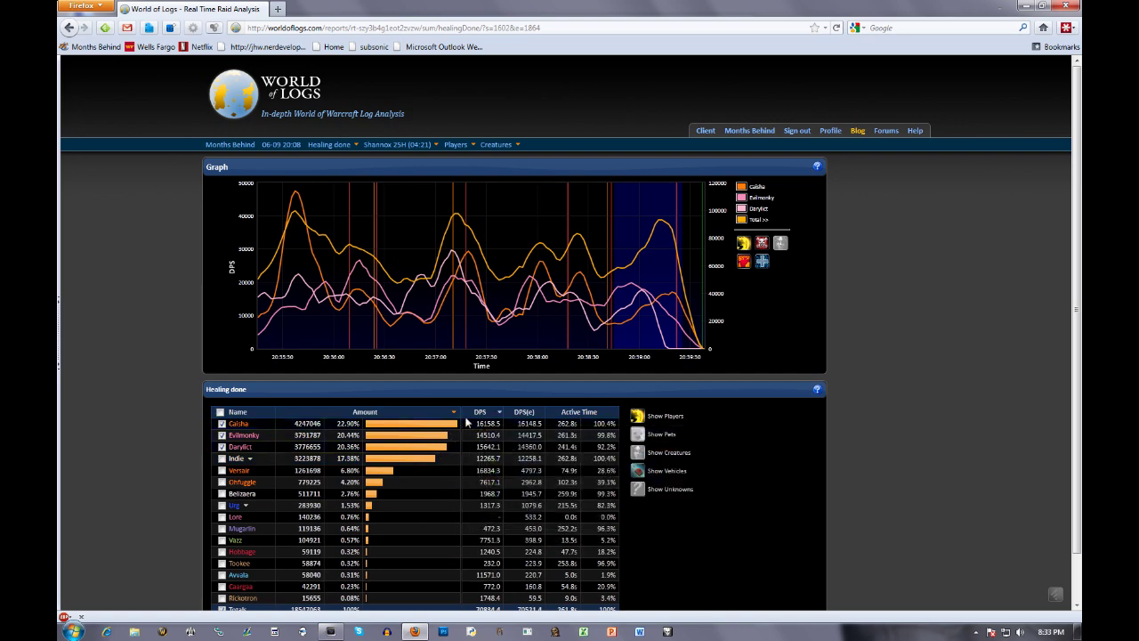
{"action": "mouse_move", "coordinate": [398, 469]}
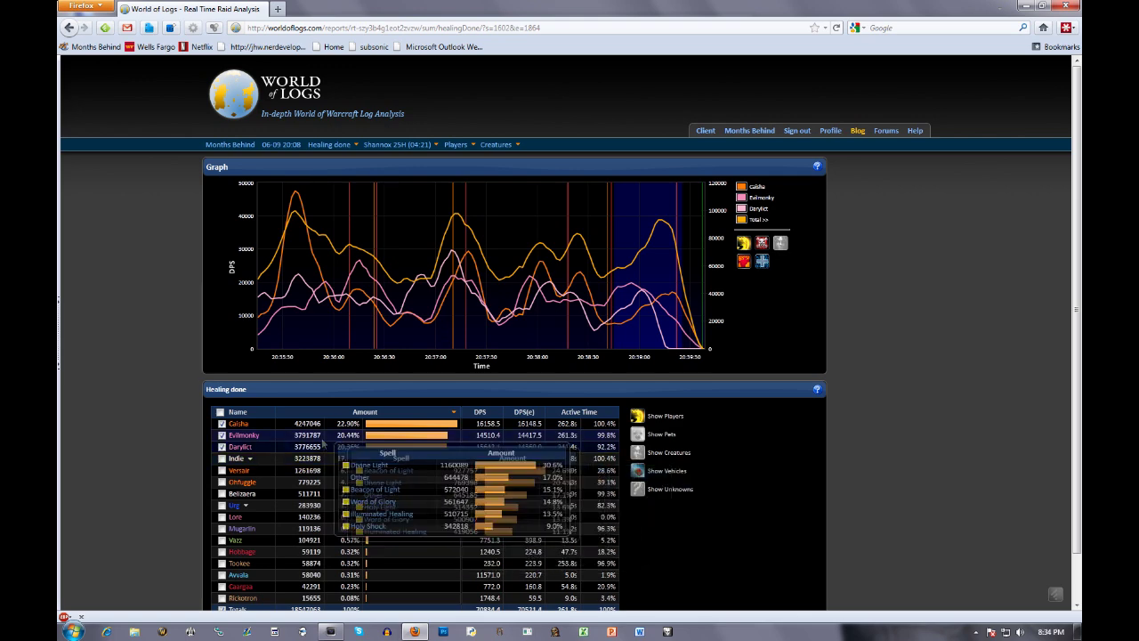
{"action": "mouse_move", "coordinate": [265, 428]}
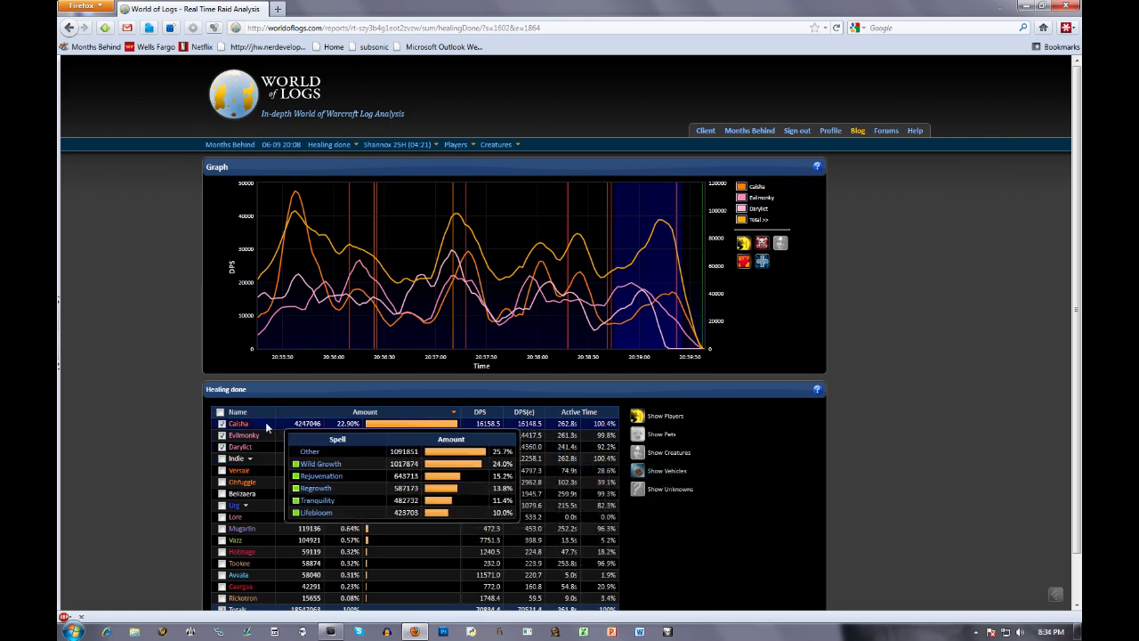
{"action": "left_click", "coordinate": [238, 423]}
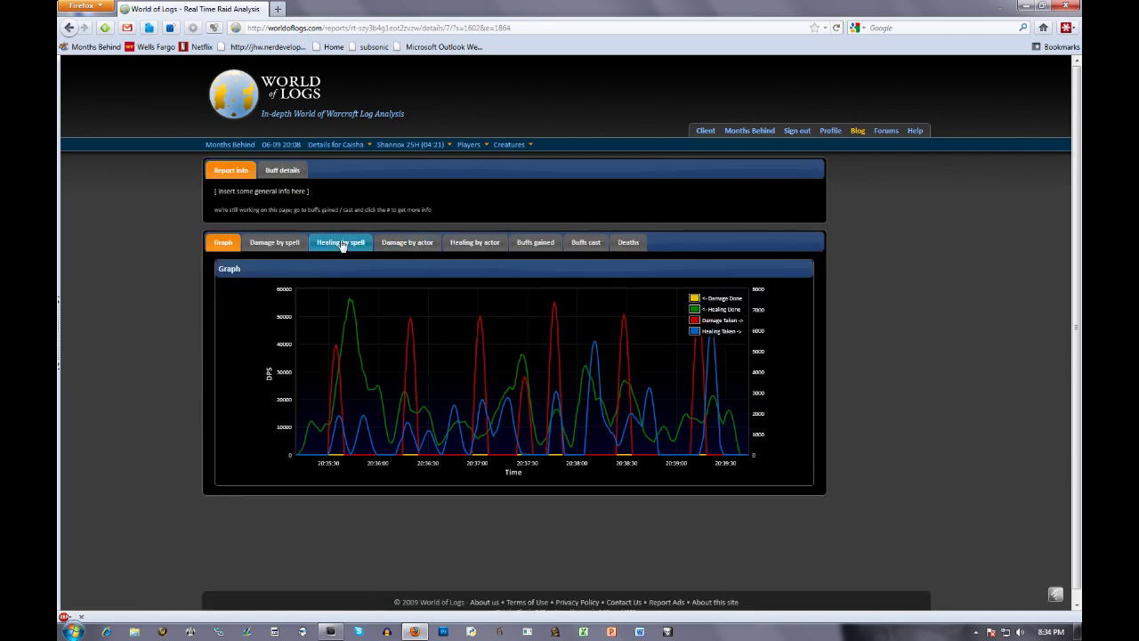
Review the top healer's healing by spell and by target, plus buffs gained and cast.
{"action": "left_click", "coordinate": [343, 243]}
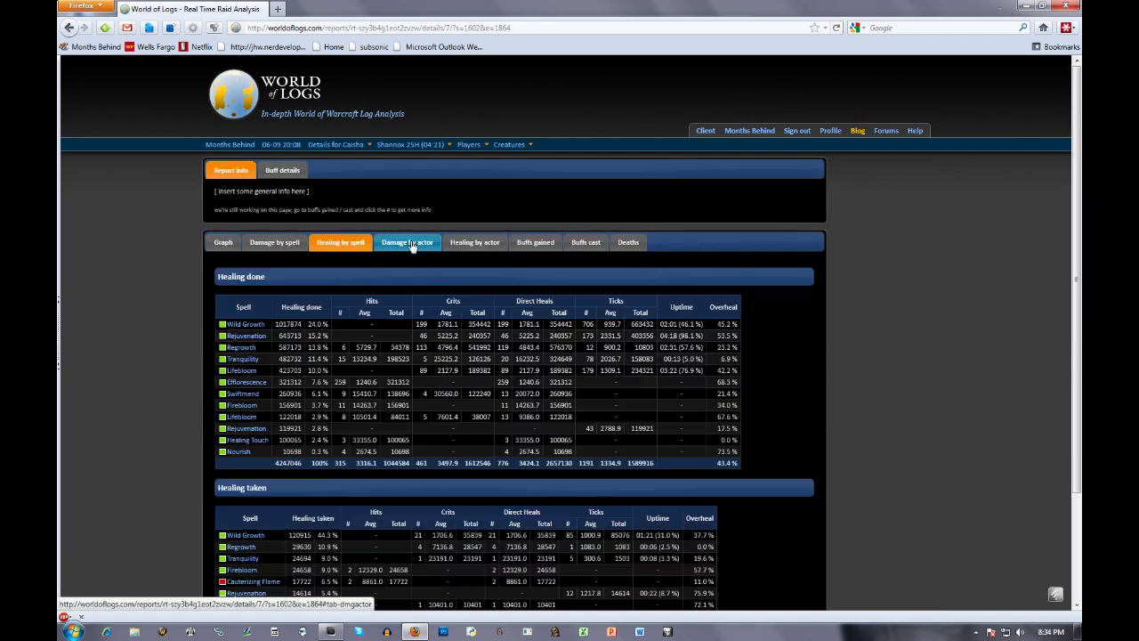
{"action": "left_click", "coordinate": [474, 242]}
{"action": "left_click", "coordinate": [535, 243]}
{"action": "left_click", "coordinate": [583, 245]}
Open the Shannox 25H kill's Survivability overview, then its Deaths Overview of six raid deaths.
{"action": "left_click", "coordinate": [335, 144]}
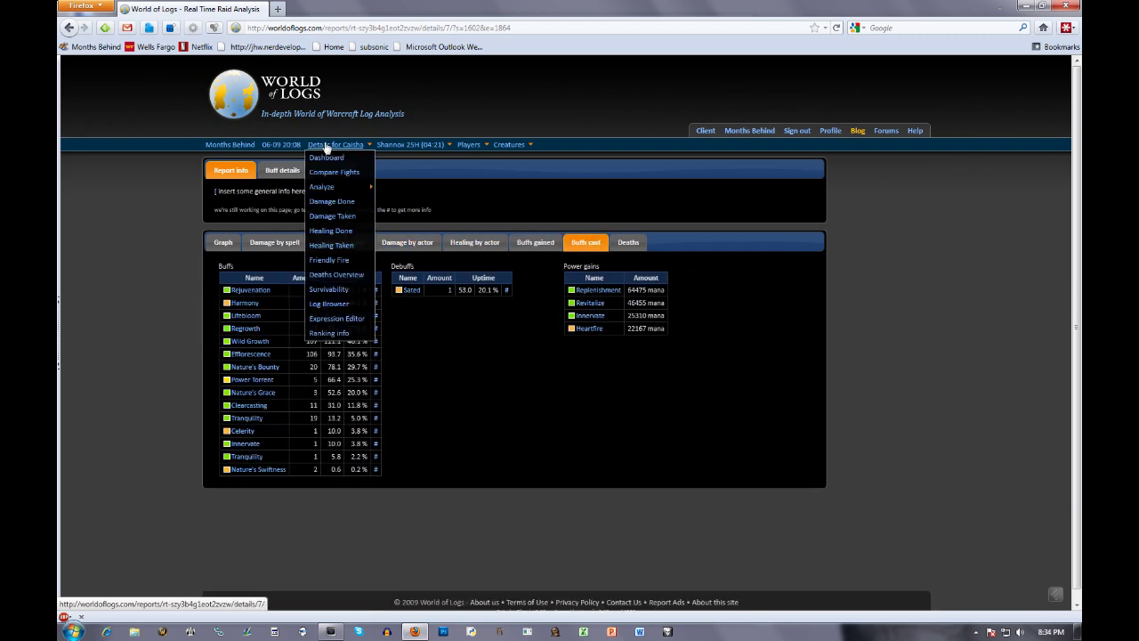
{"action": "left_click", "coordinate": [326, 289]}
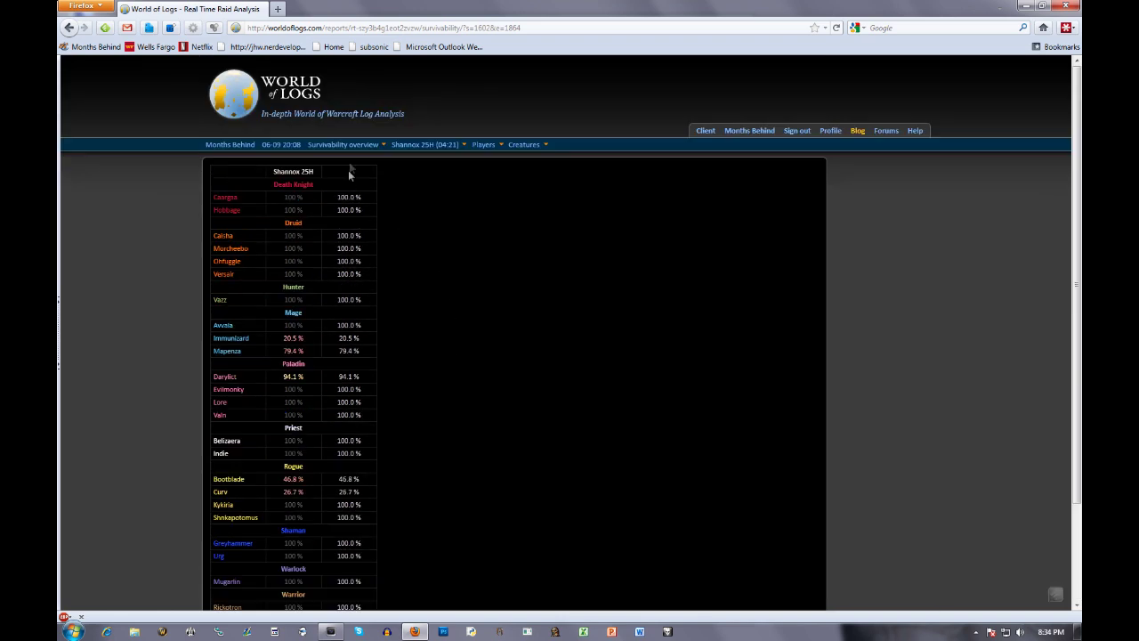
{"action": "left_click", "coordinate": [343, 144]}
{"action": "left_click", "coordinate": [360, 274]}
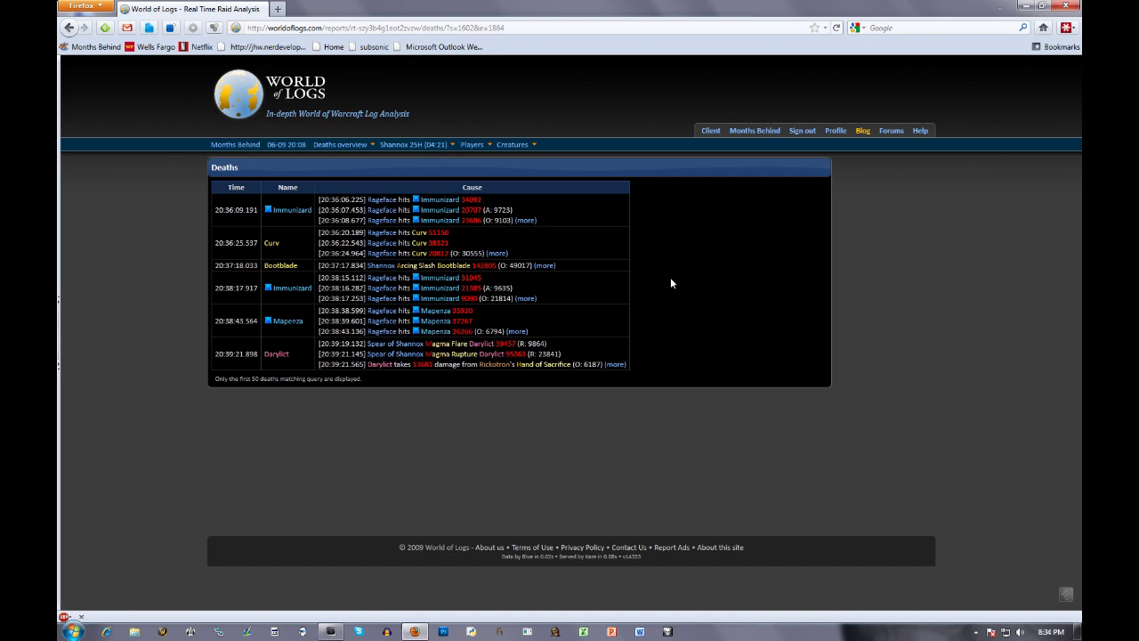
Switch back to the Shannox kill's Healing Done page, then return to the Firefox home page.
{"action": "mouse_move", "coordinate": [338, 145]}
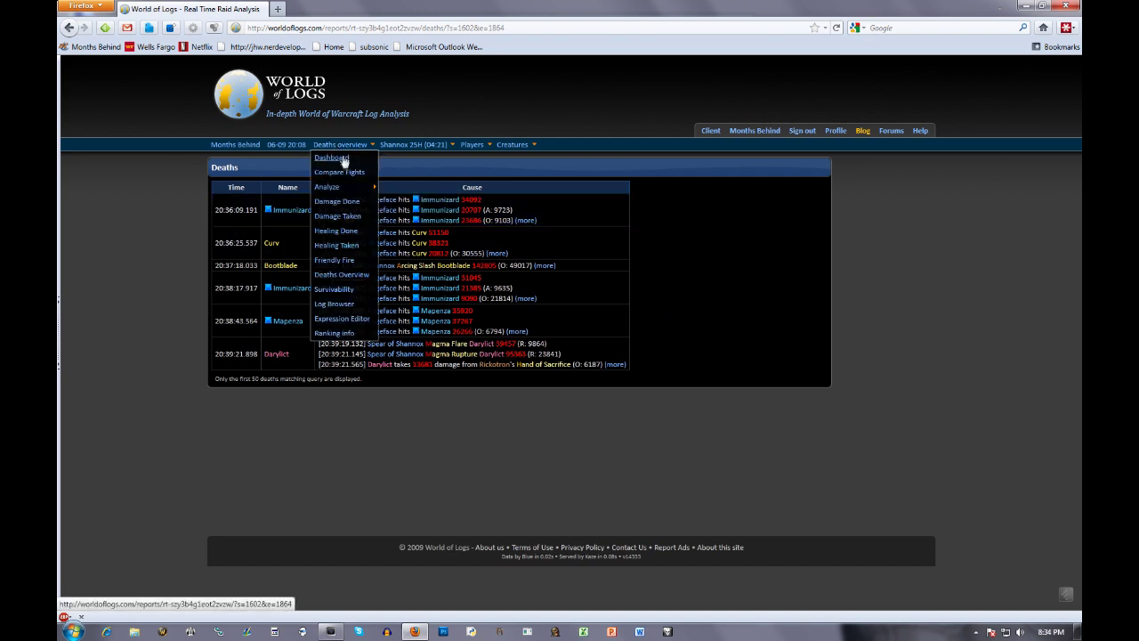
{"action": "left_click", "coordinate": [337, 231]}
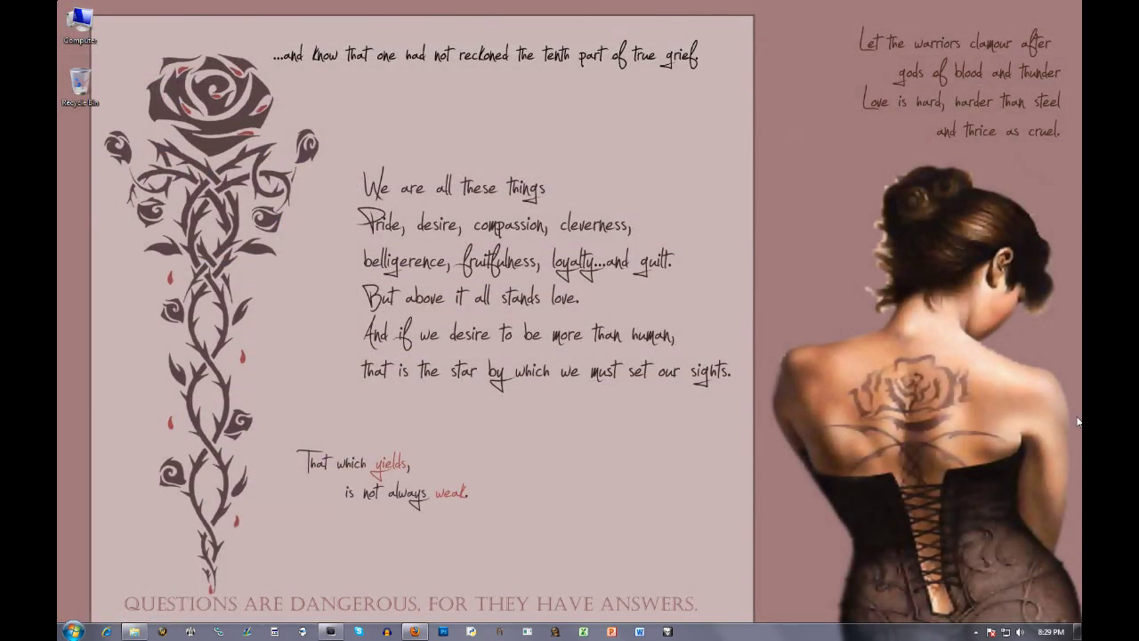
{"action": "left_click", "coordinate": [415, 632]}
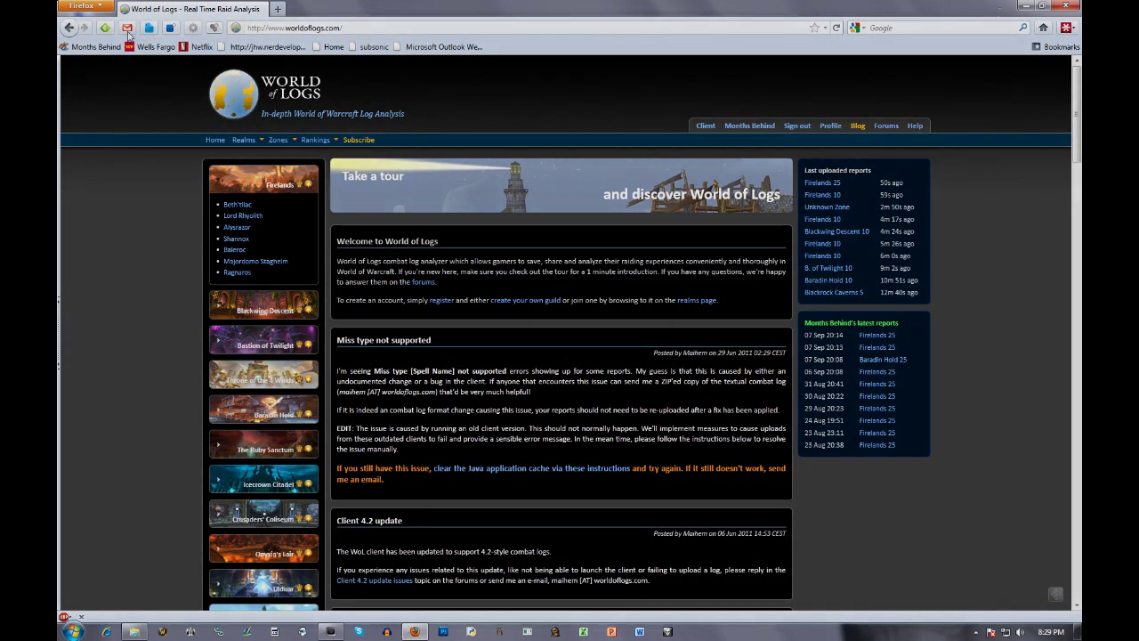